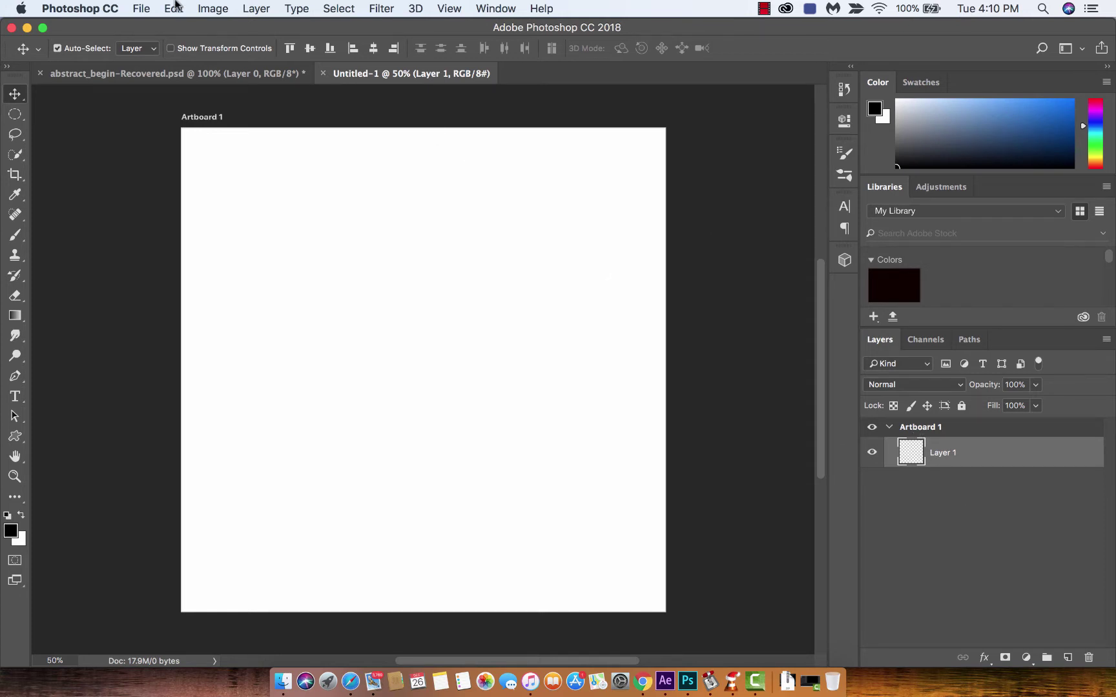
Create a new 2500 × 2500 px document
left_click(146, 8)
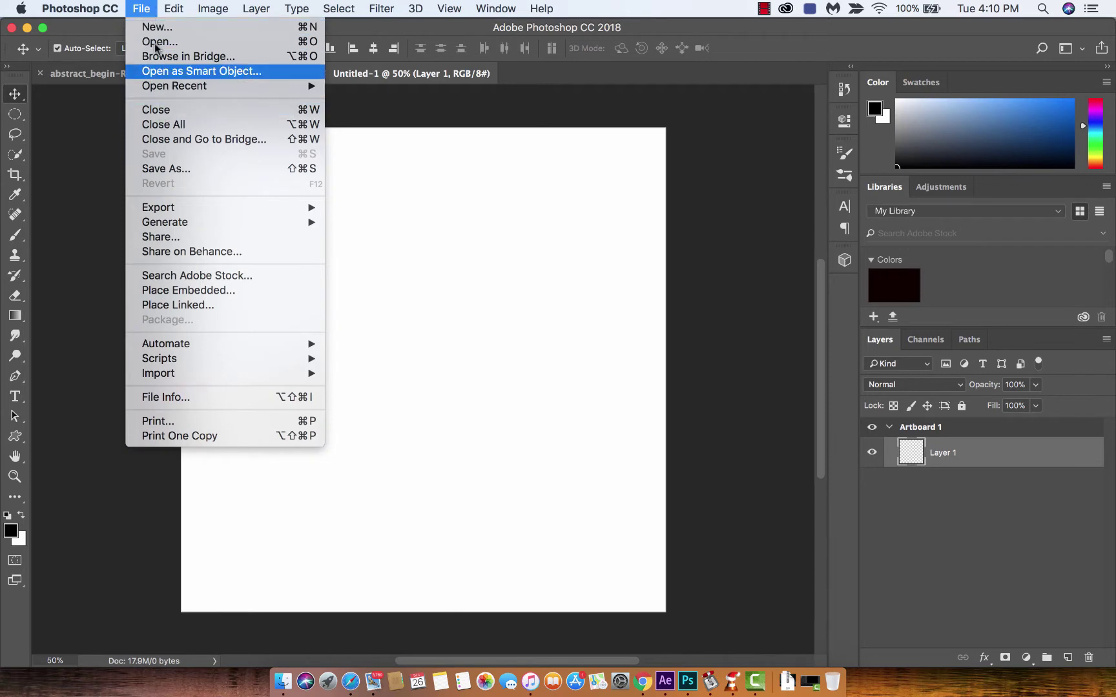
left_click(160, 29)
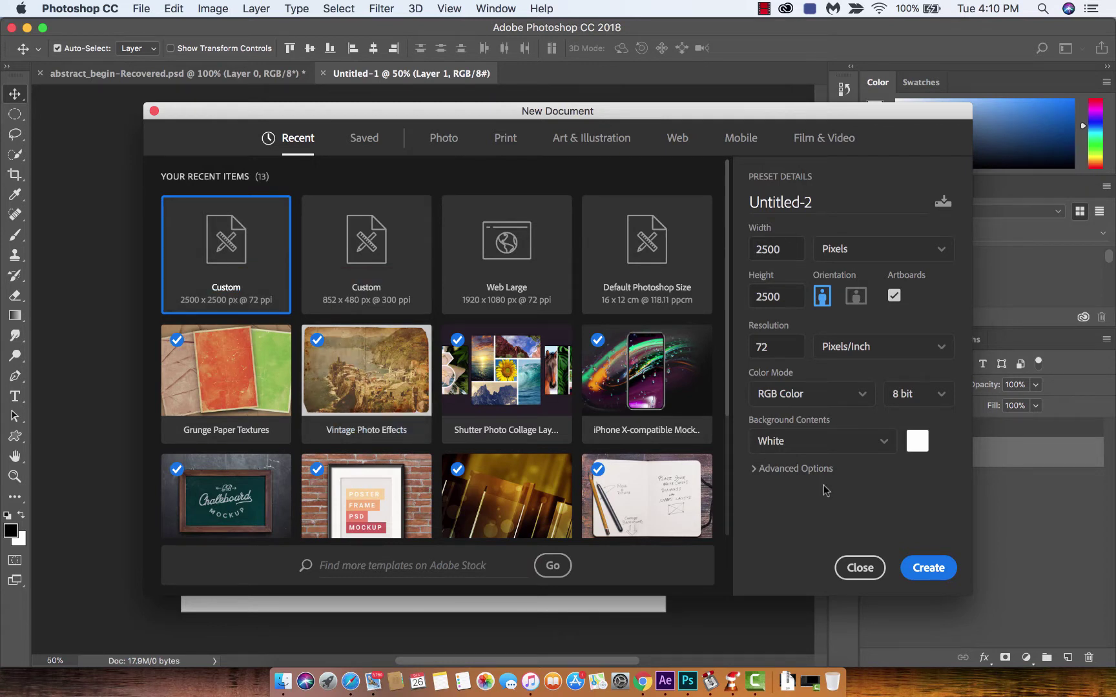
left_click(928, 568)
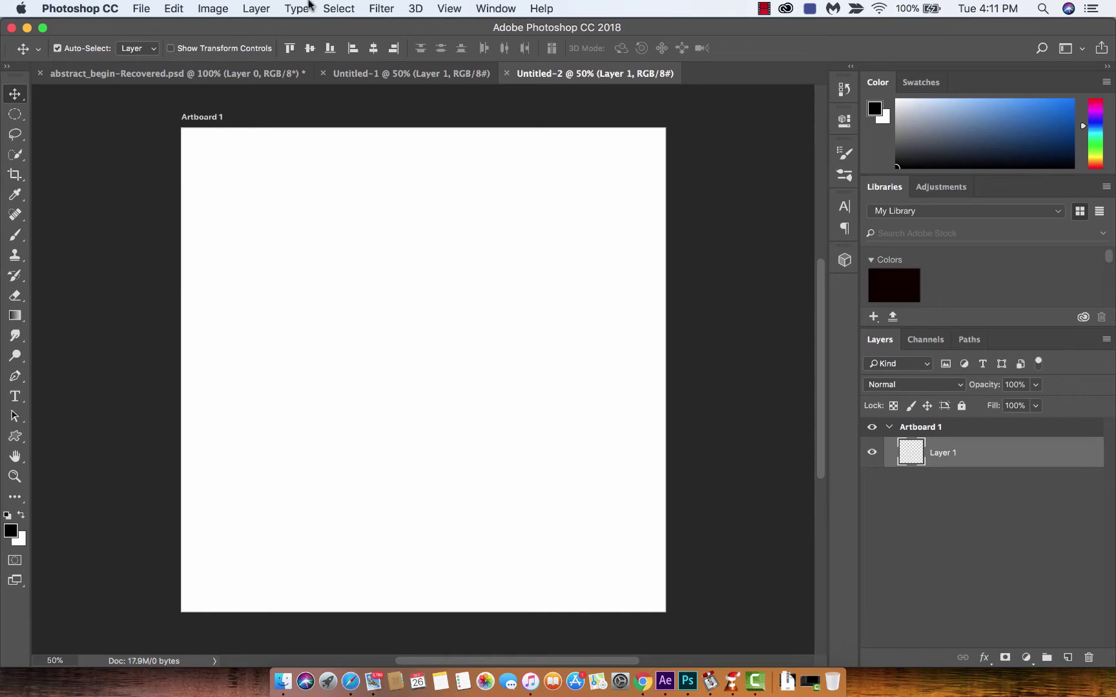
Add a black (#000000) solid colour fill layer named Color Fill 1 over the artboard
left_click(248, 6)
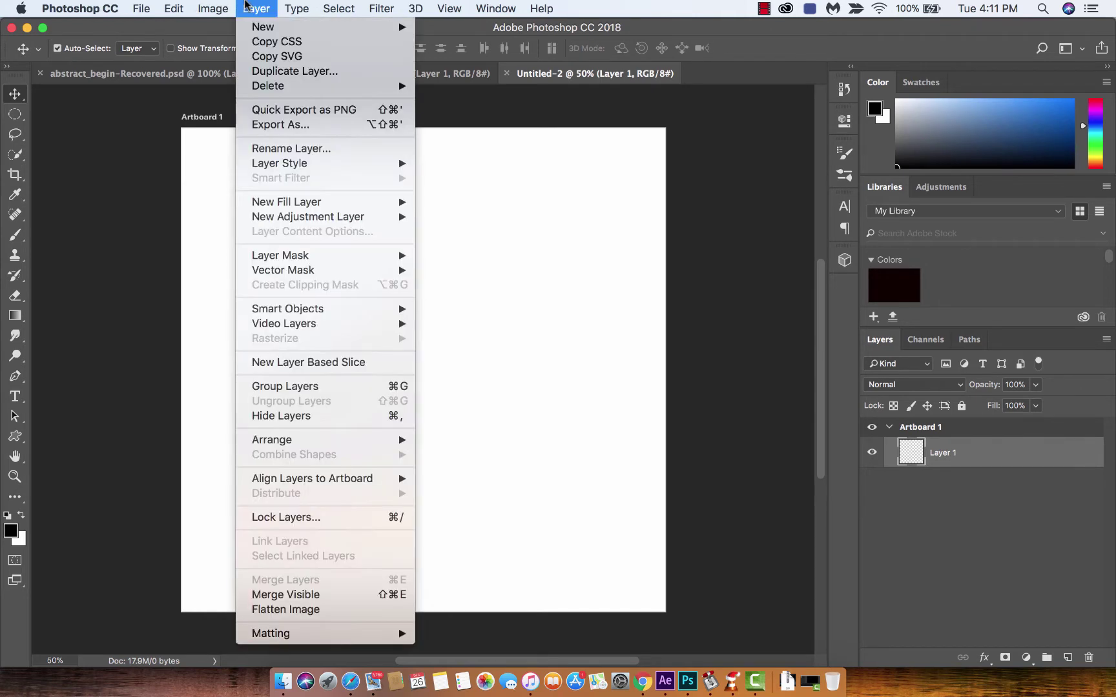
mouse_move(301, 201)
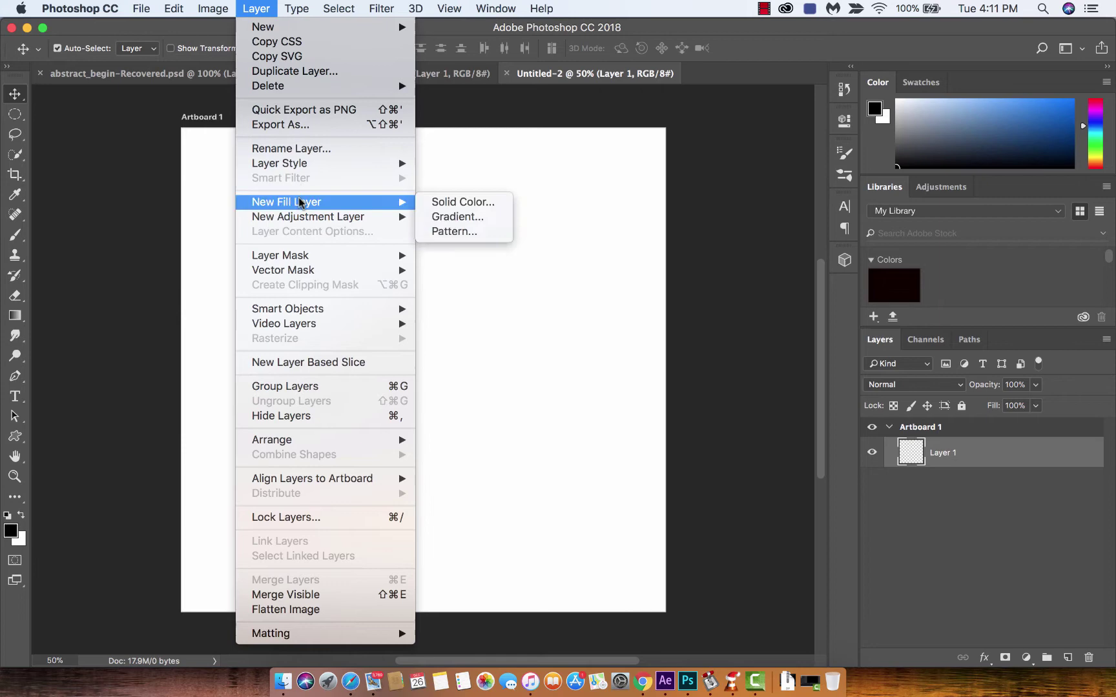
left_click(485, 203)
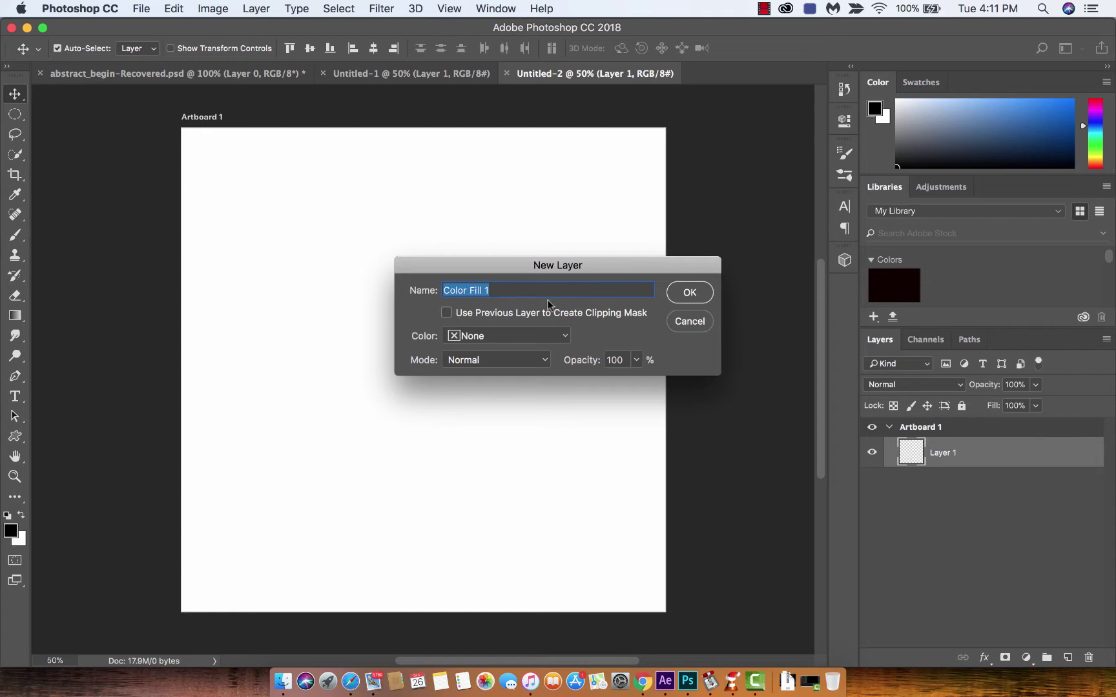
left_click(685, 293)
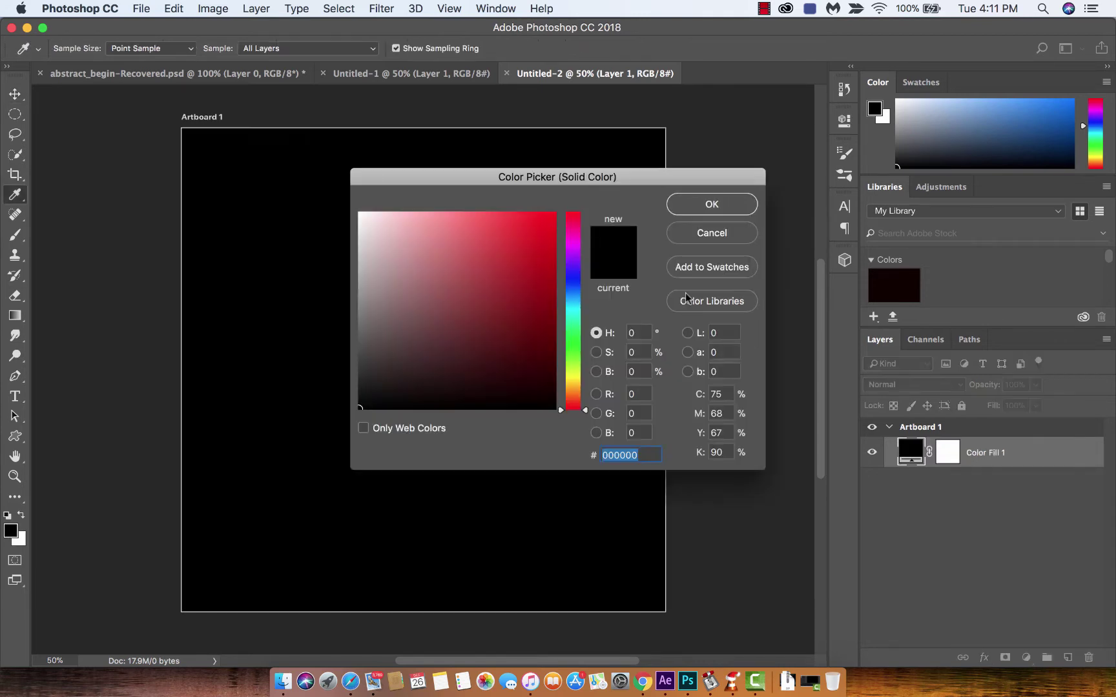
left_click(722, 205)
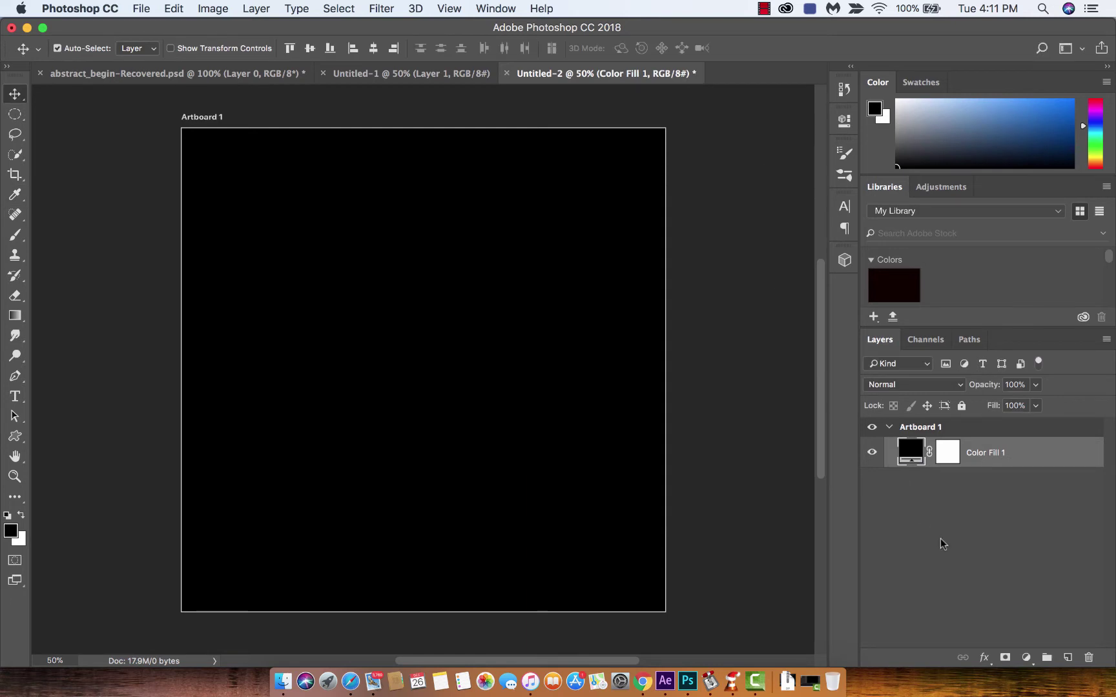
Add a new empty Layer 1 above the Color Fill 1 layer
left_click(940, 539)
left_click(979, 466)
left_click(1066, 657)
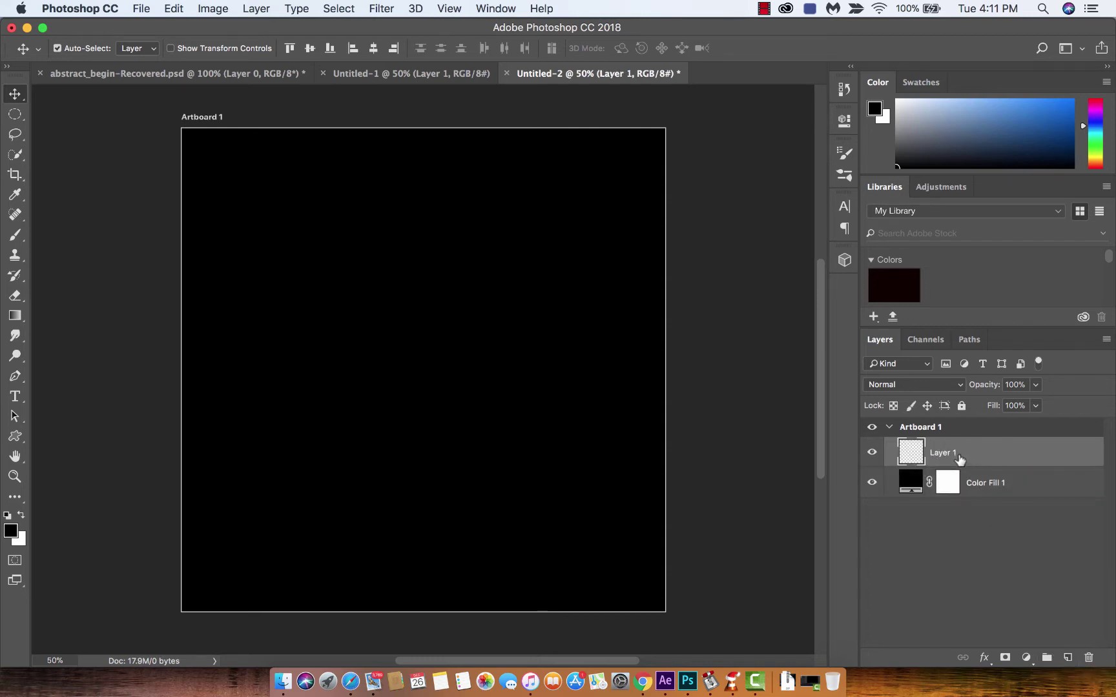
Convert Layer 1 into a smart object
left_click(414, 6)
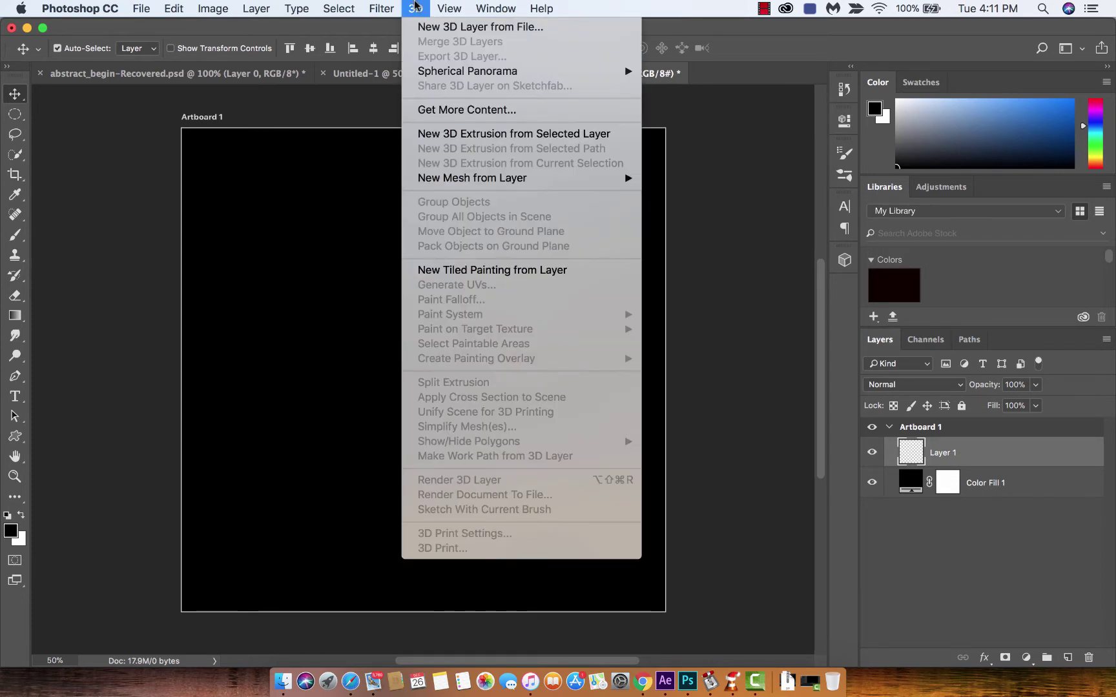
mouse_move(439, 178)
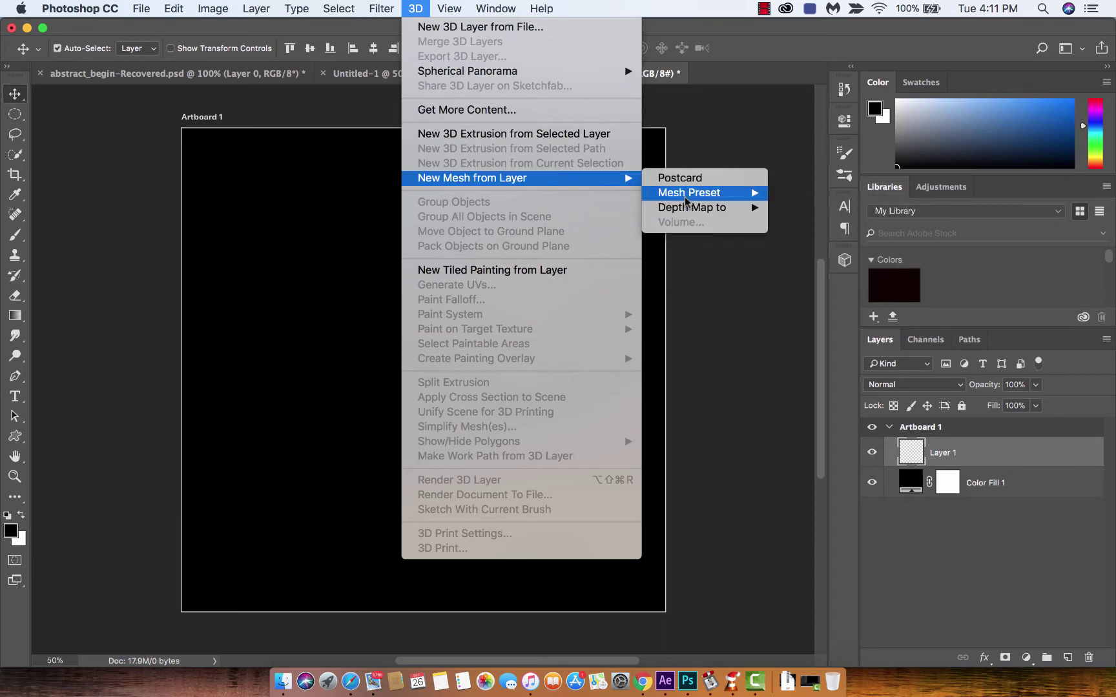
mouse_move(689, 200)
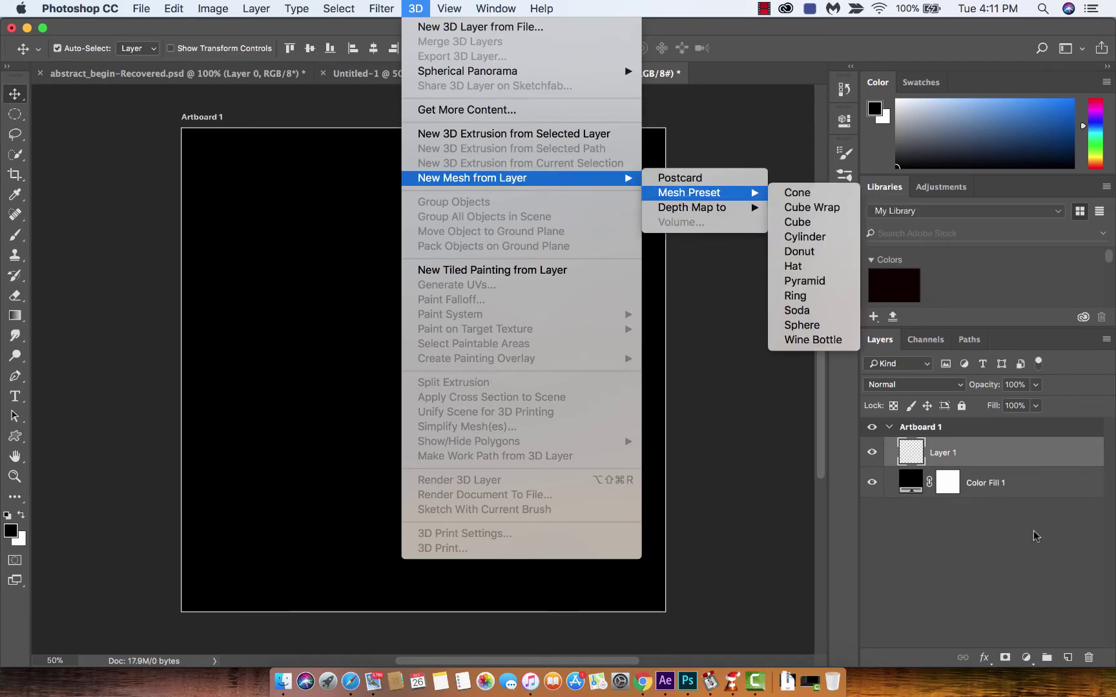
left_click(990, 535)
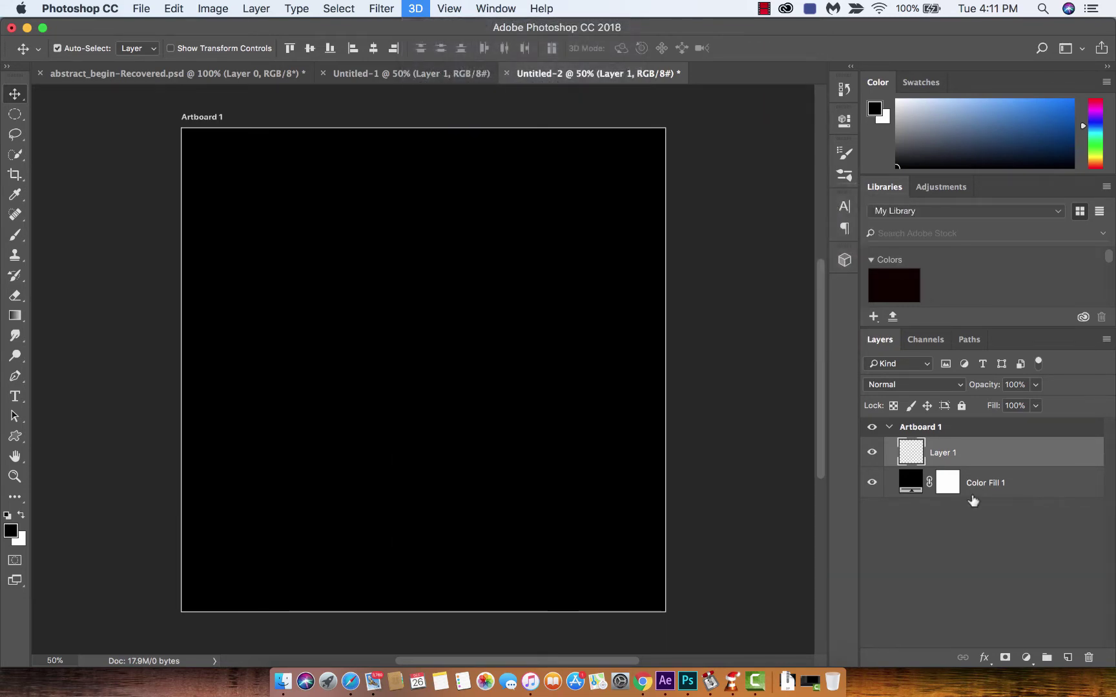
right_click(950, 458)
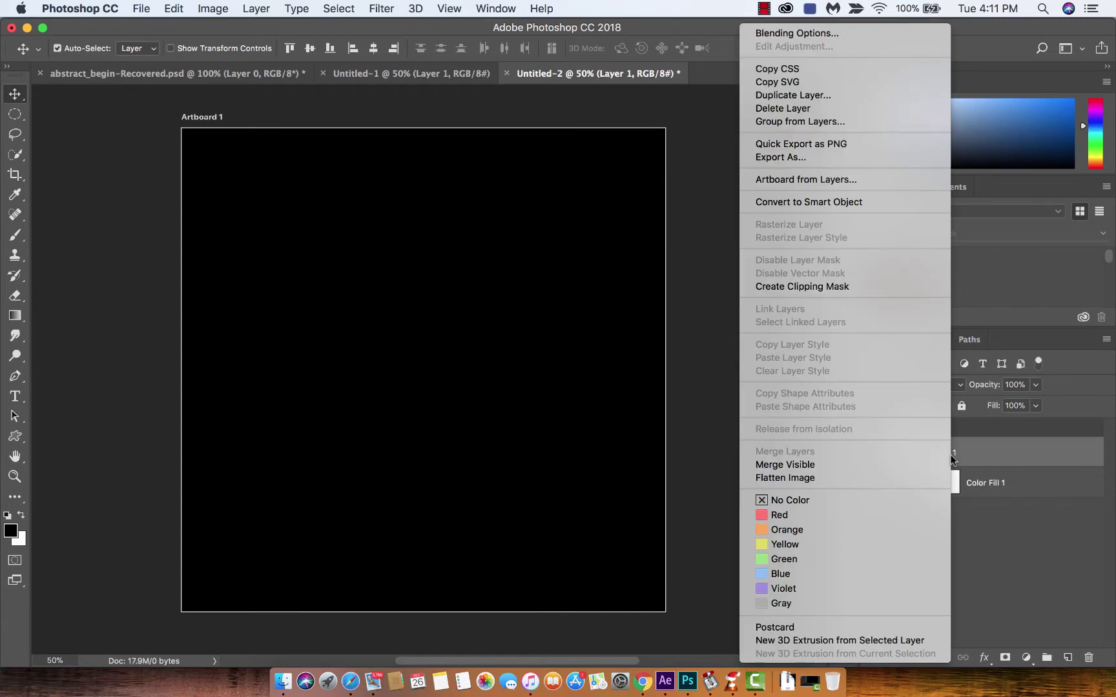
left_click(835, 201)
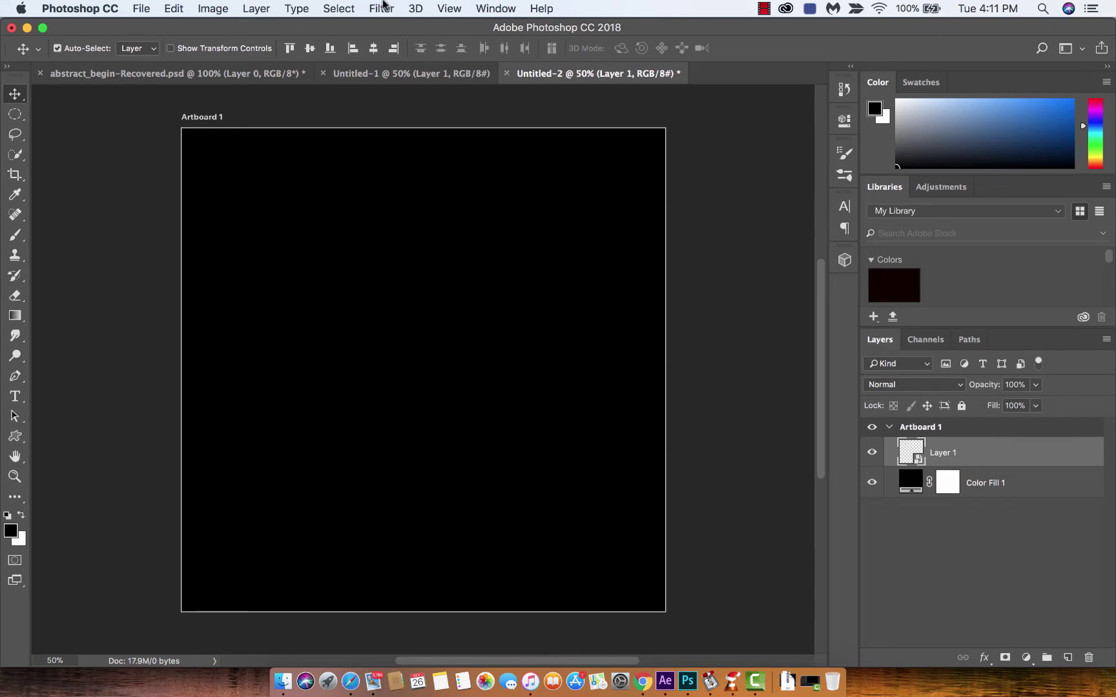
Apply the Sphere preset from 3D > New Mesh from Layer > Mesh Preset to Layer 1
left_click(413, 8)
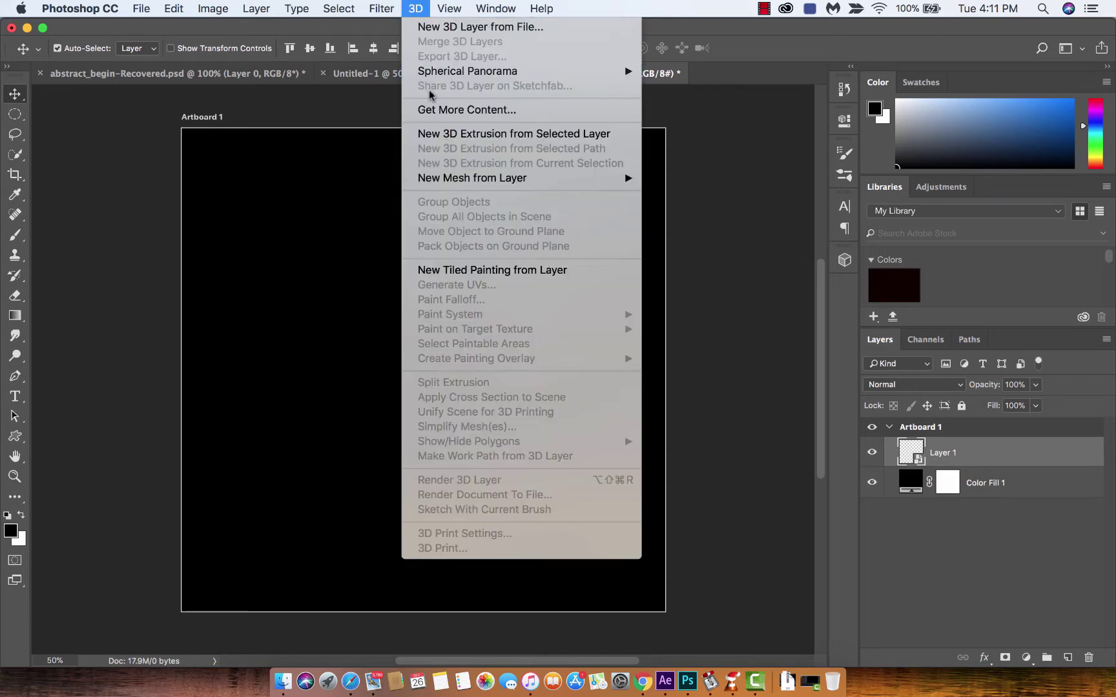
mouse_move(437, 178)
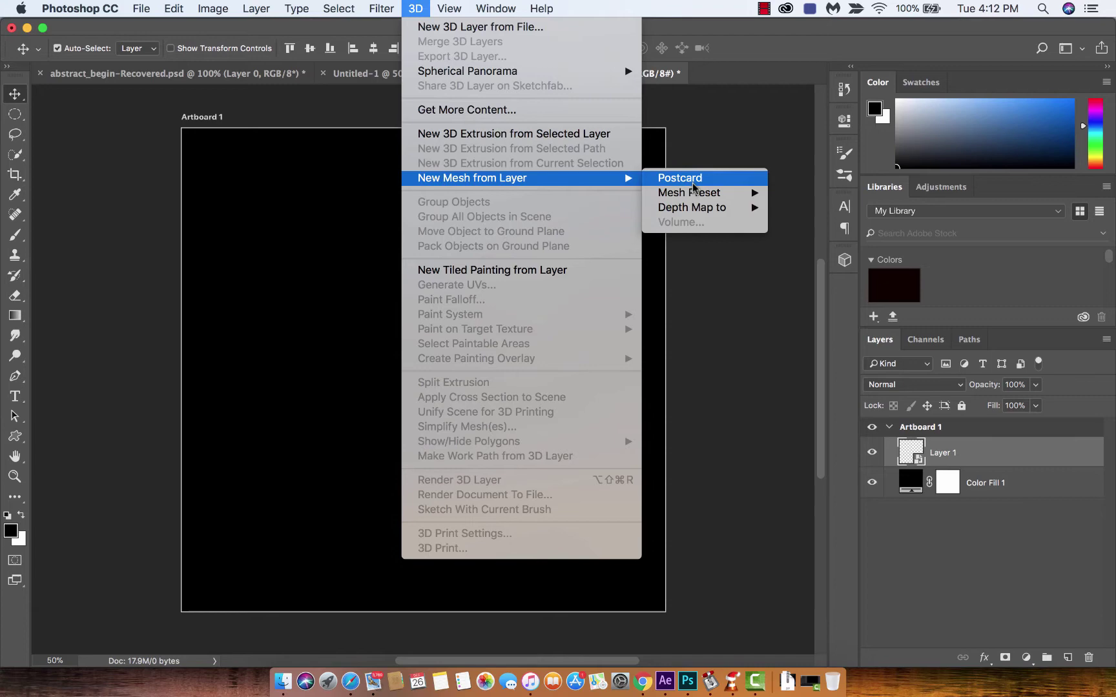
mouse_move(678, 192)
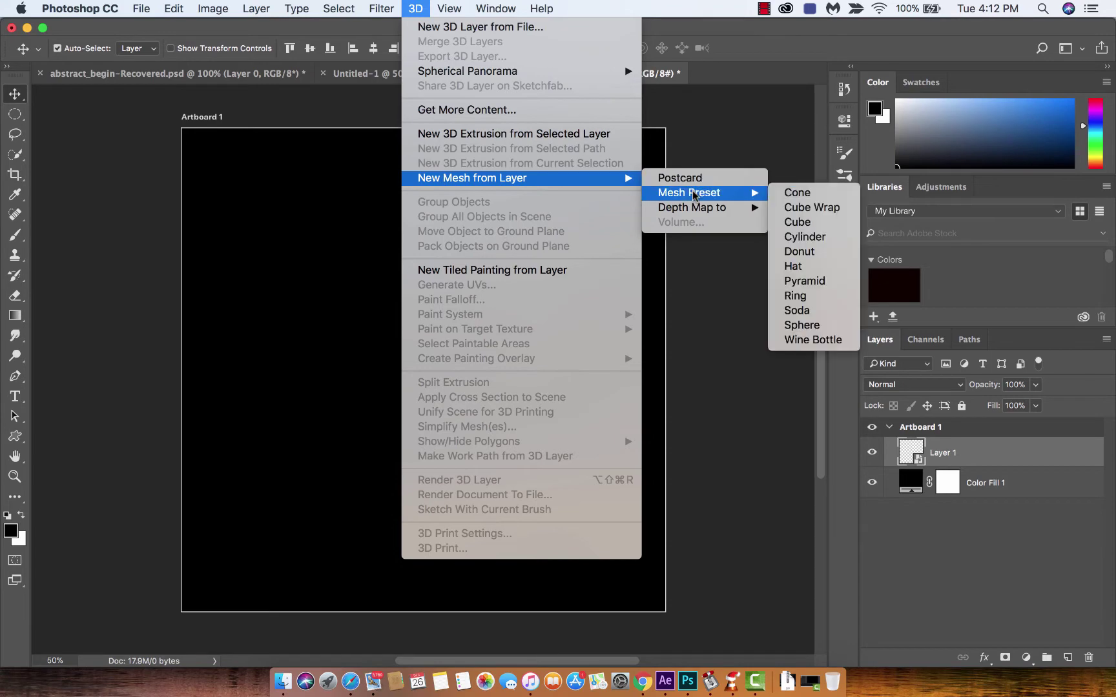
left_click(819, 325)
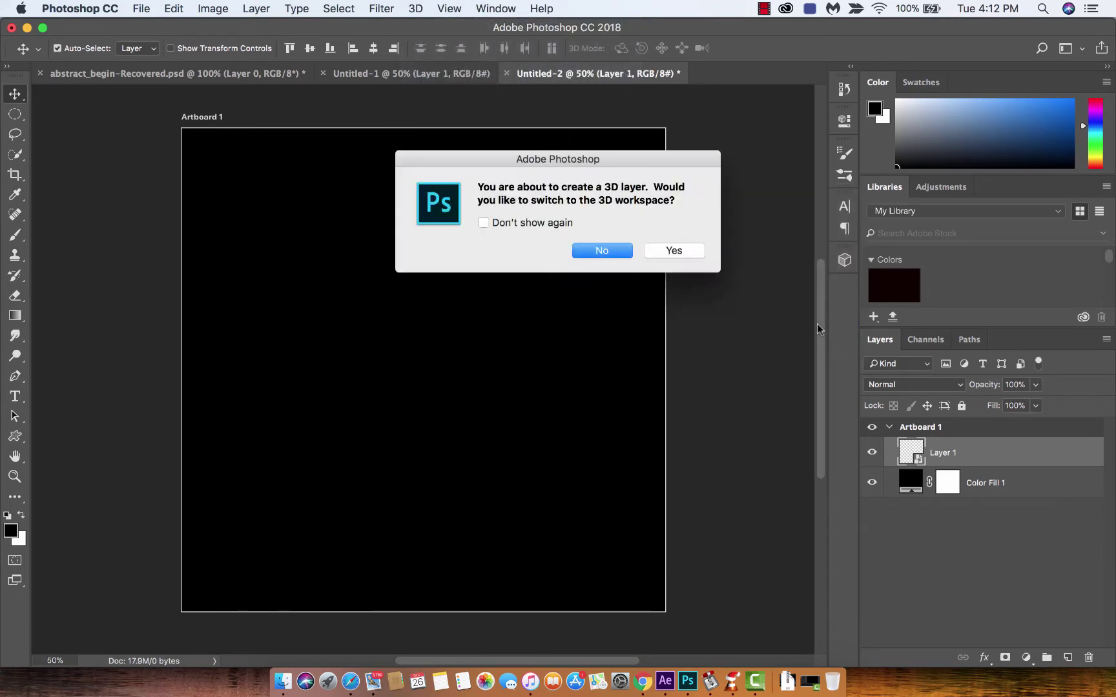
Decline the 3D workspace prompt and open the sphere's Sphere_Material diffuse texture as Layer 1.psb
left_click(607, 249)
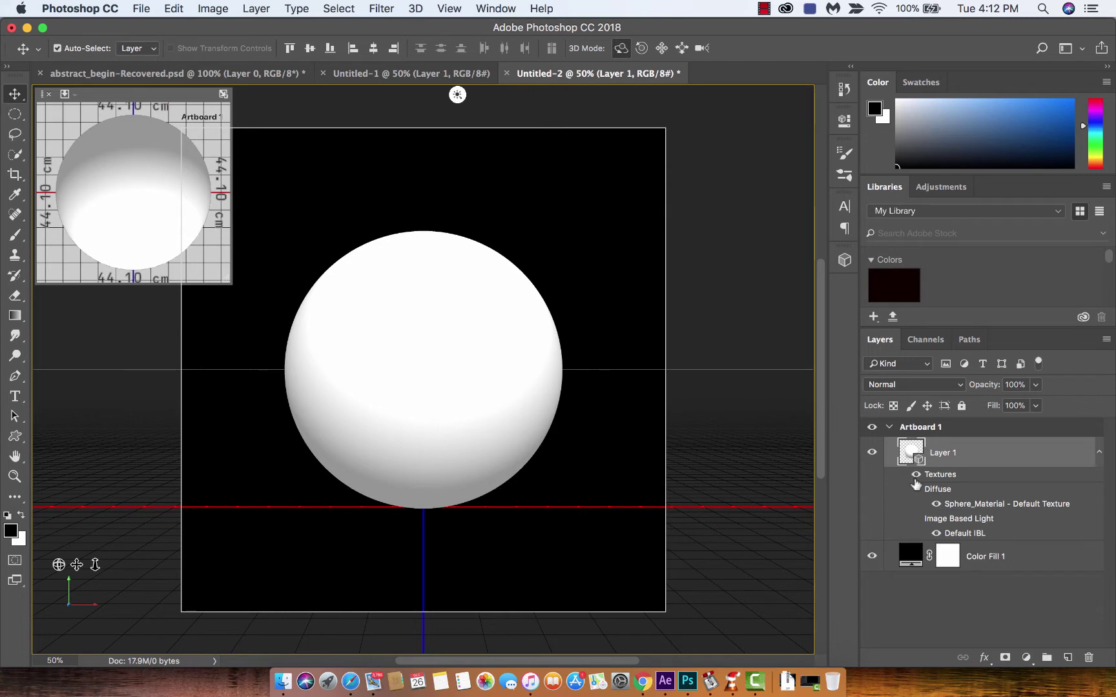
double_click(980, 504)
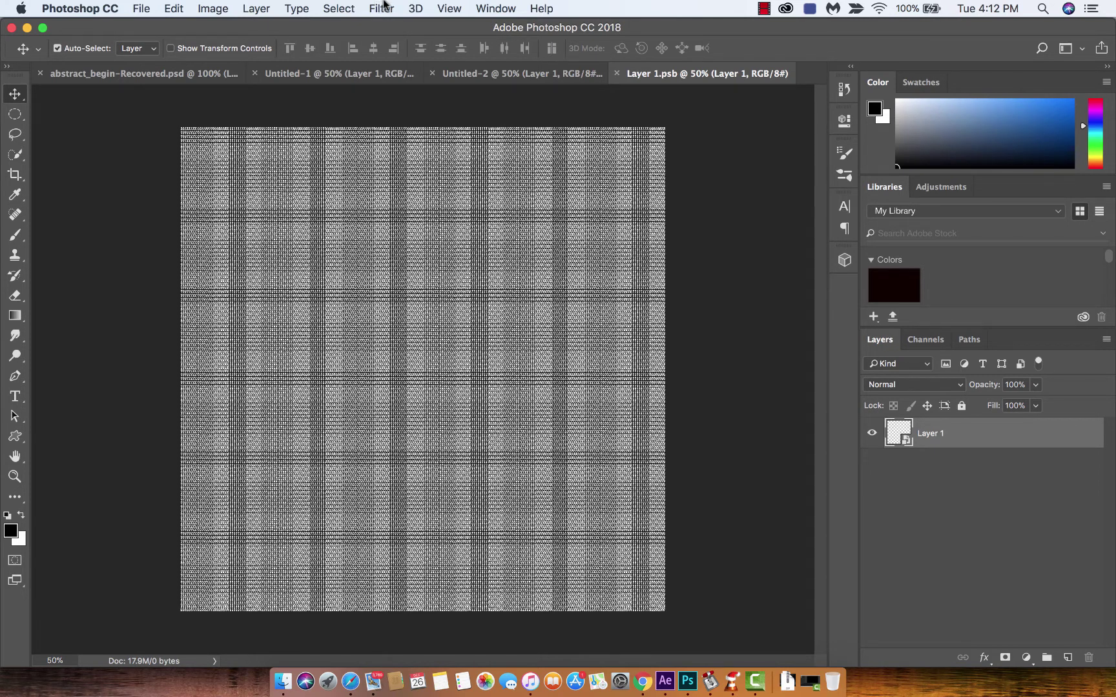
Apply Filter > Render > Clouds to the texture and re-render it four times for a new pattern
left_click(382, 8)
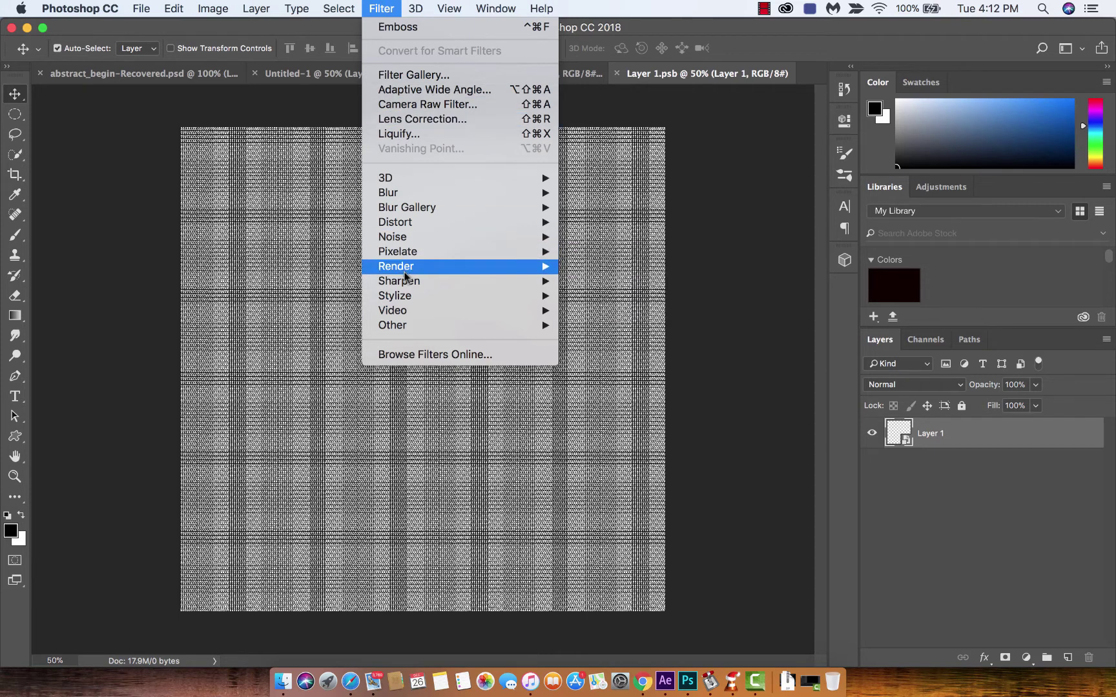
mouse_move(410, 272)
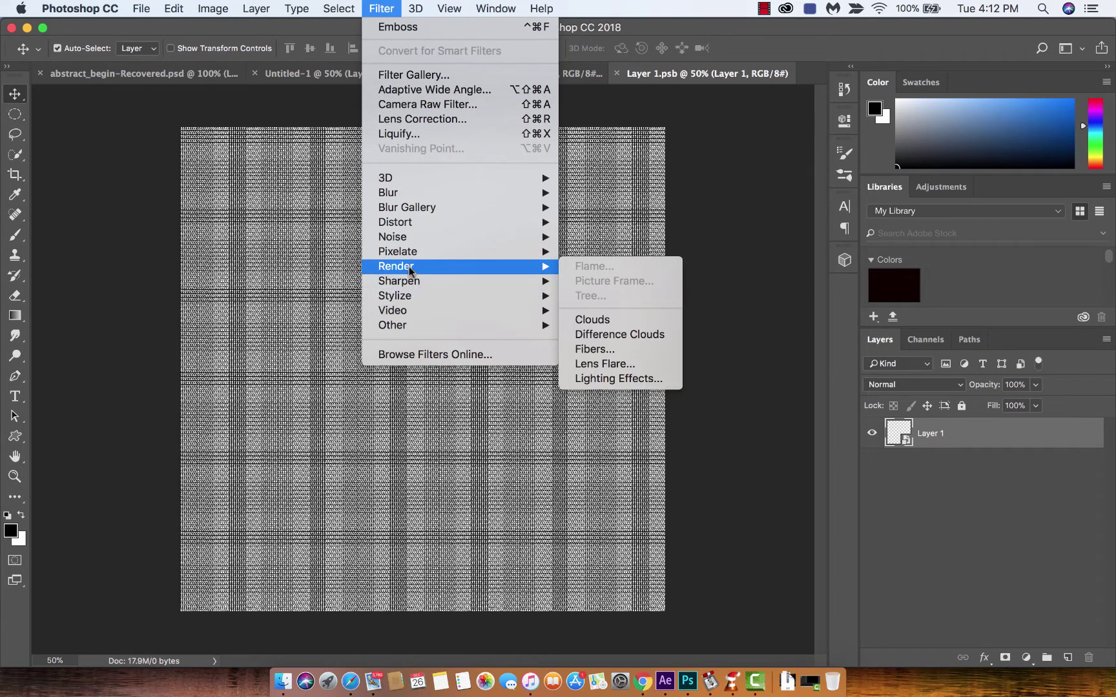
left_click(605, 322)
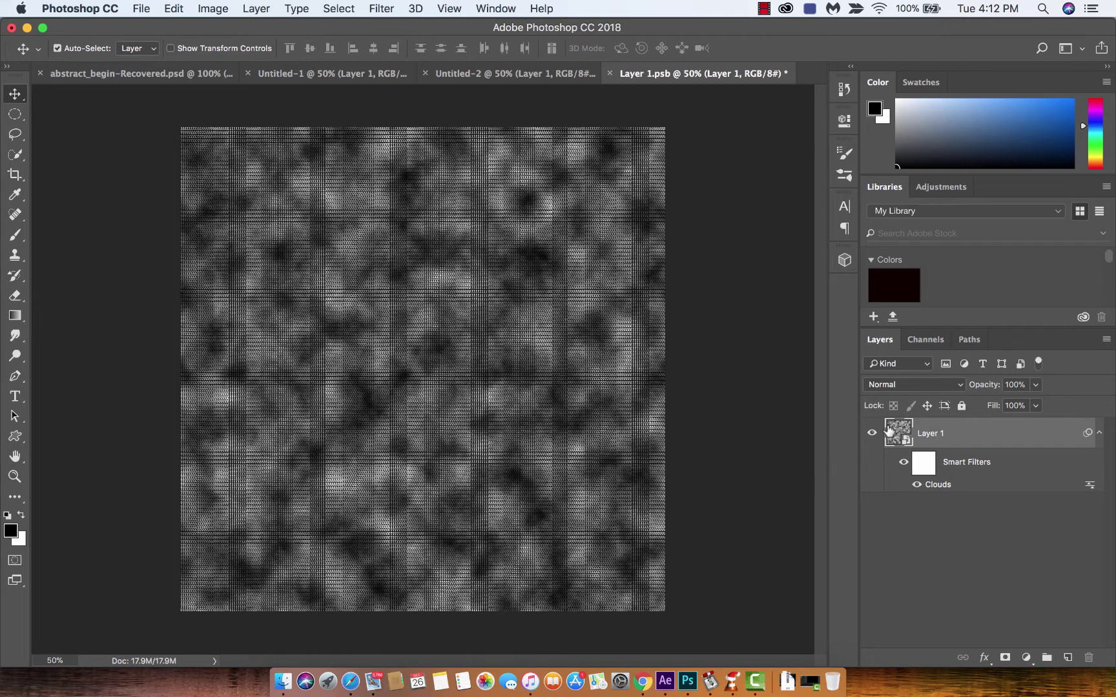
double_click(942, 486)
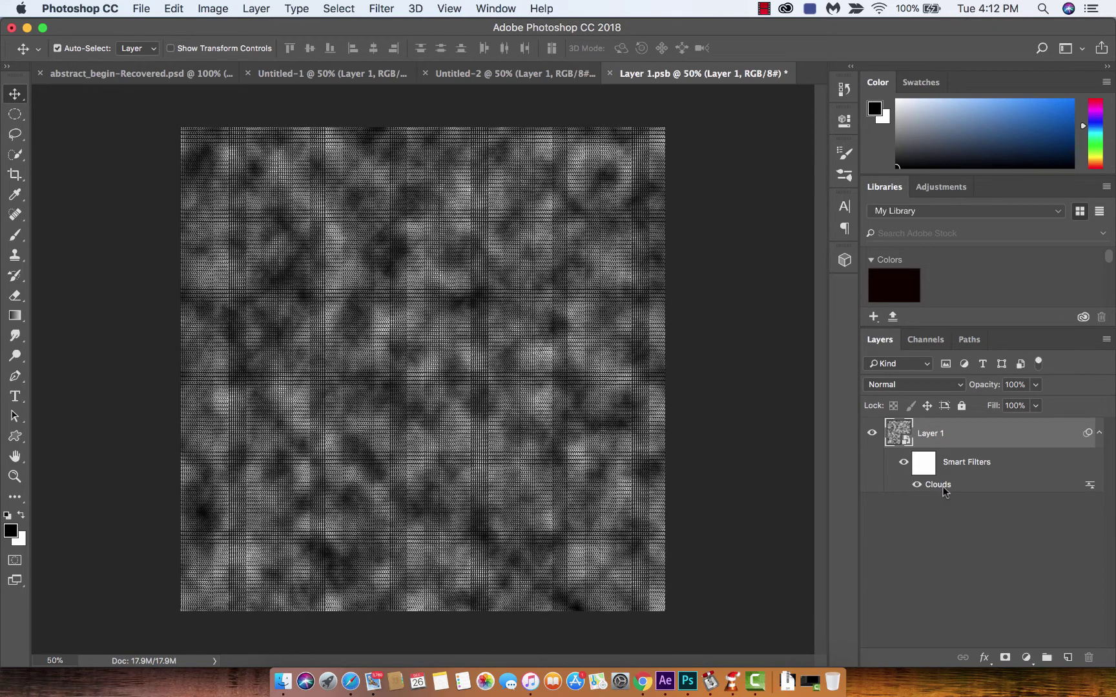
double_click(942, 486)
double_click(942, 486)
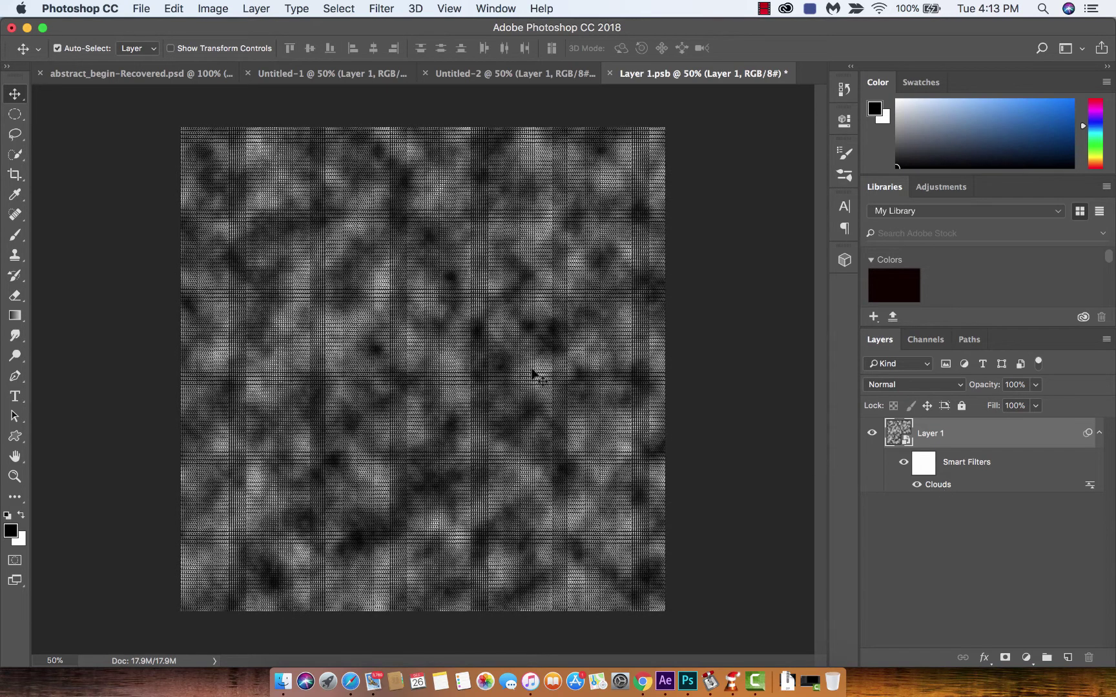
double_click(937, 485)
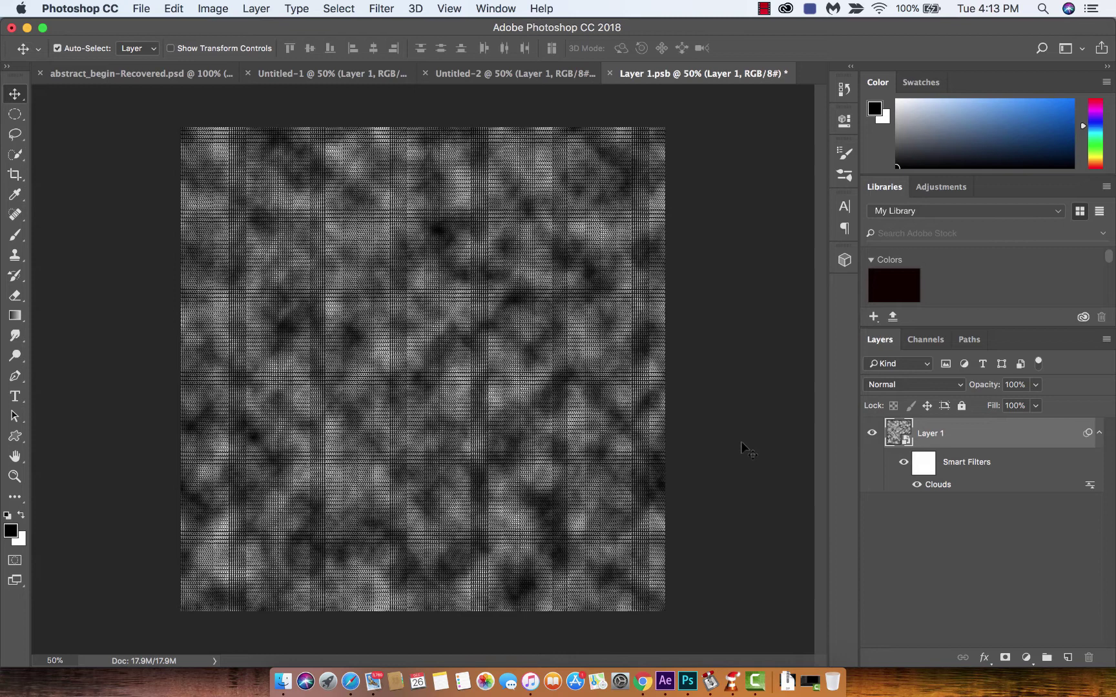
Add Filter > Stylize > Emboss at 135°, height 15, amount 125%, then save Layer 1.psb
left_click(446, 7)
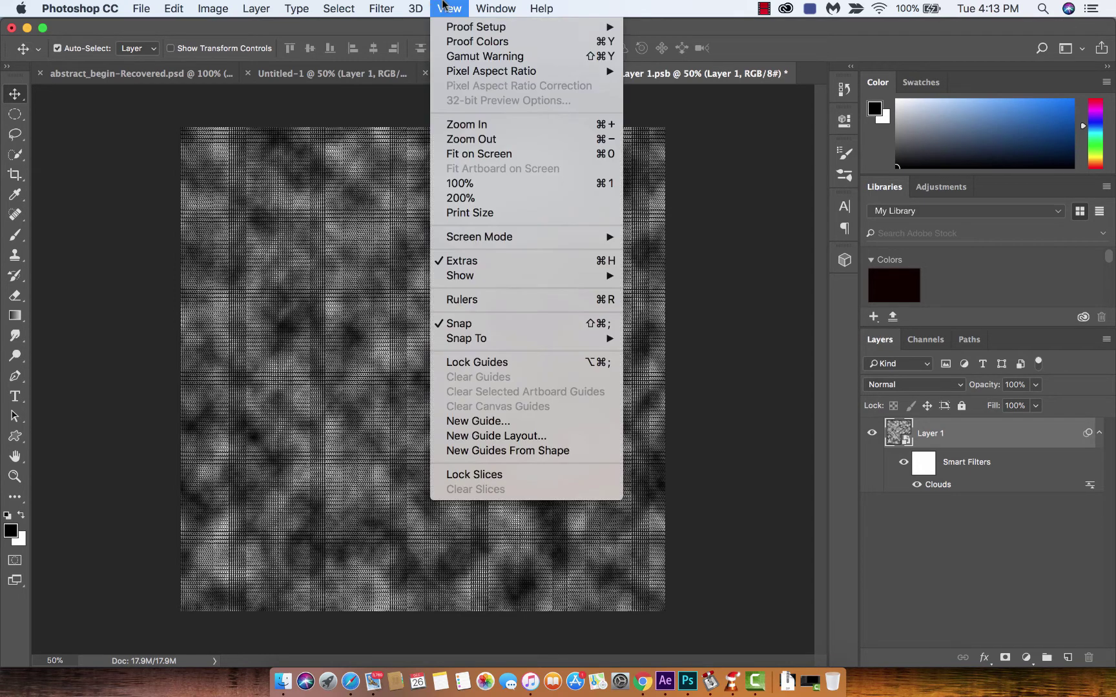
mouse_move(392, 5)
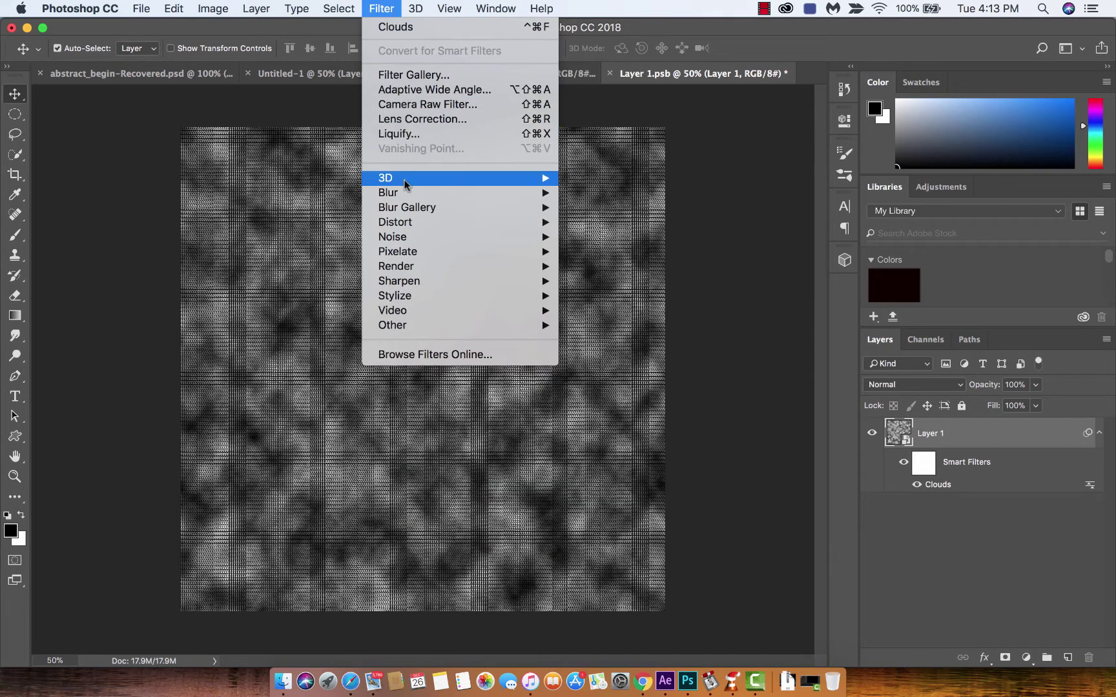
mouse_move(408, 241)
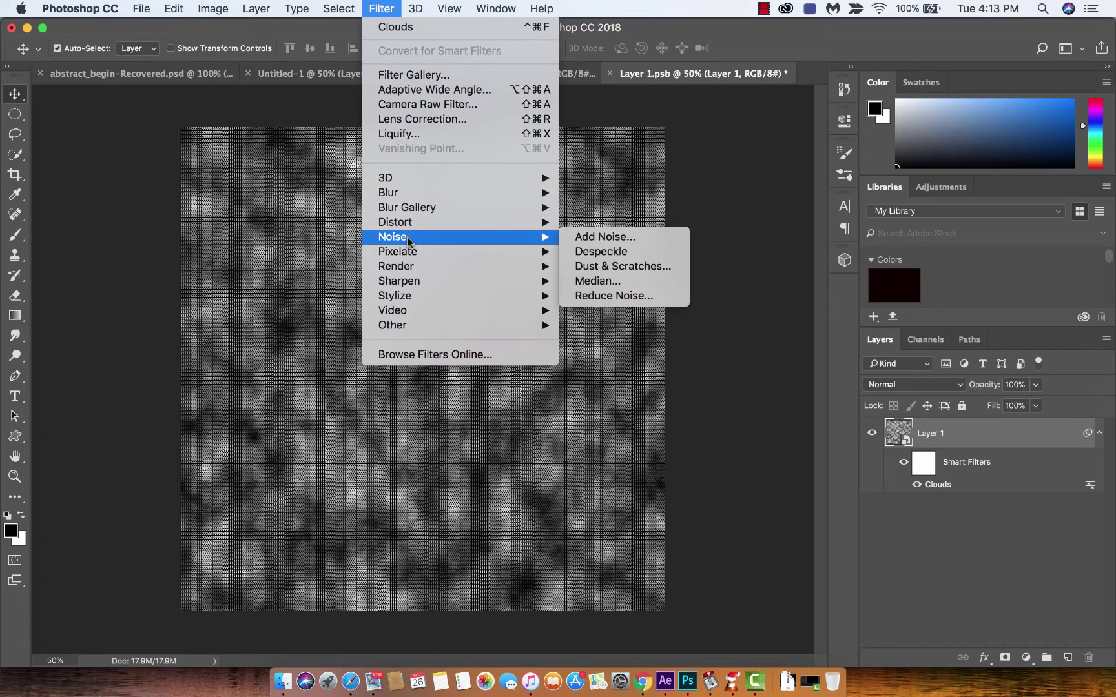
mouse_move(418, 271)
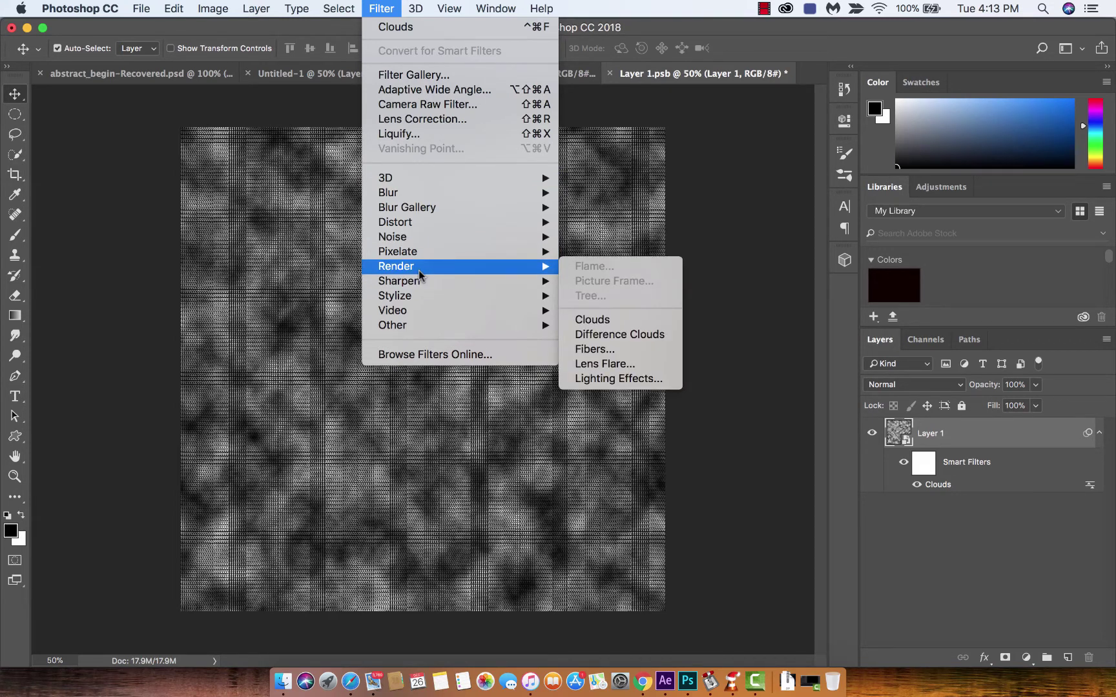
mouse_move(422, 303)
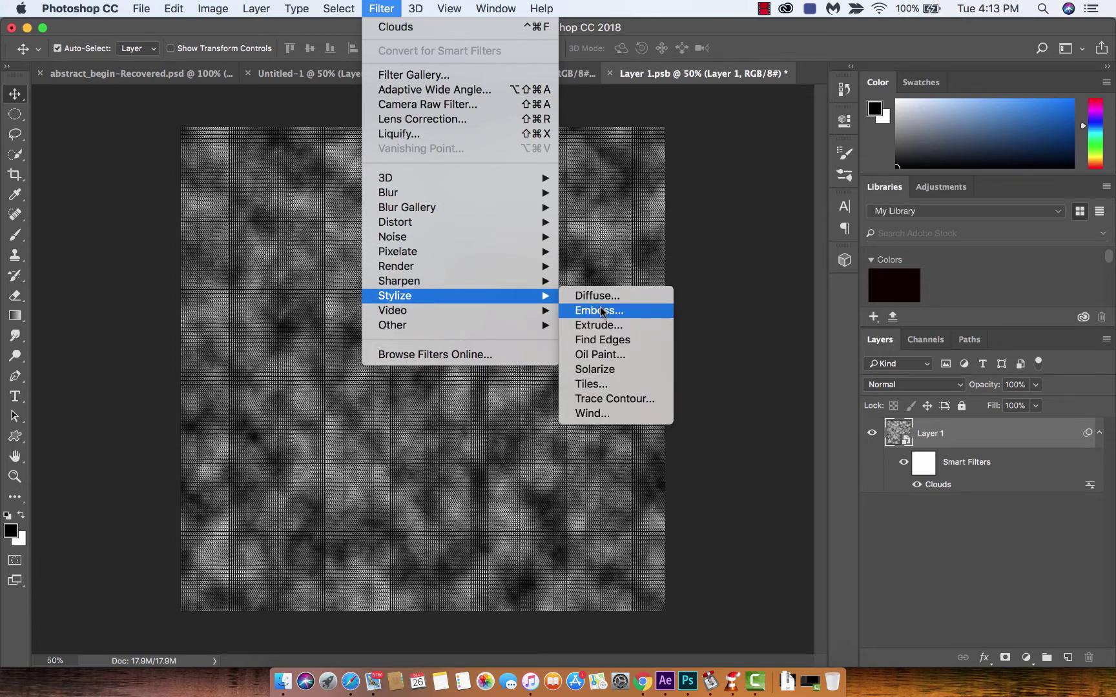
left_click(601, 313)
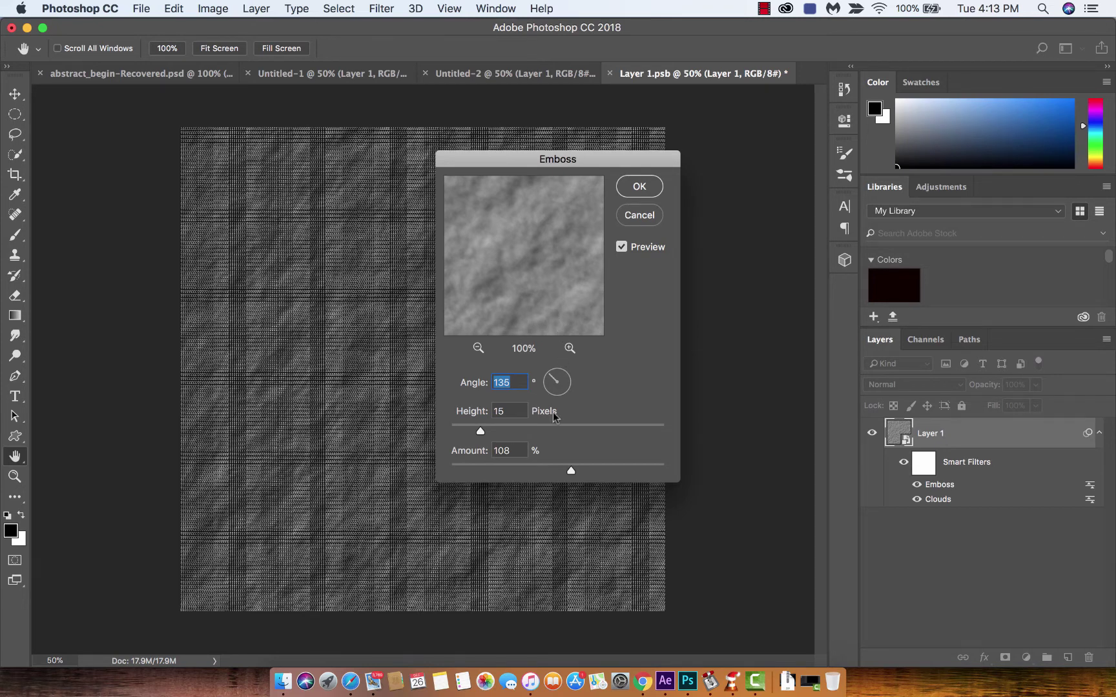
left_click_drag(570, 471, 484, 472)
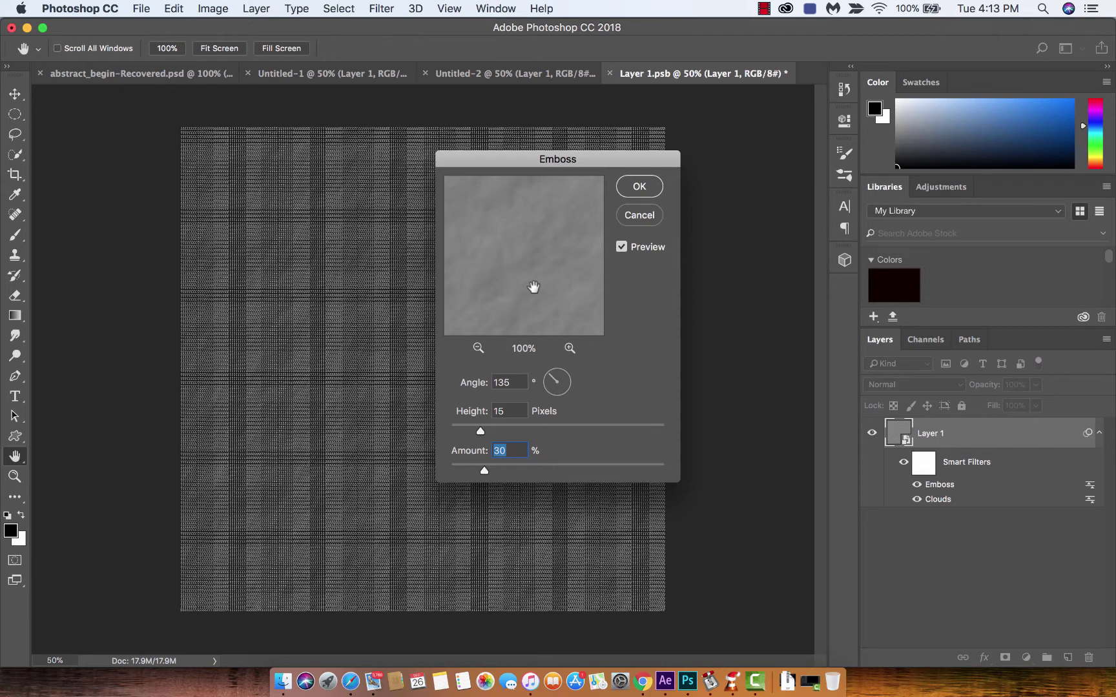
left_click_drag(483, 471, 486, 473)
left_click_drag(618, 479, 580, 477)
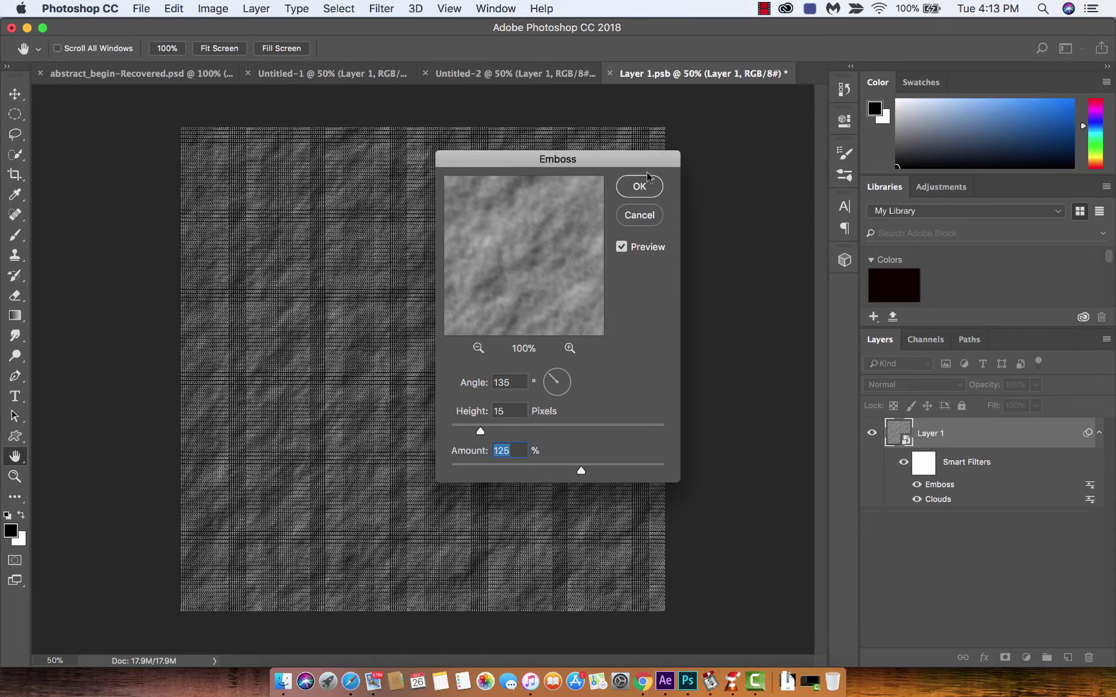
left_click(633, 194)
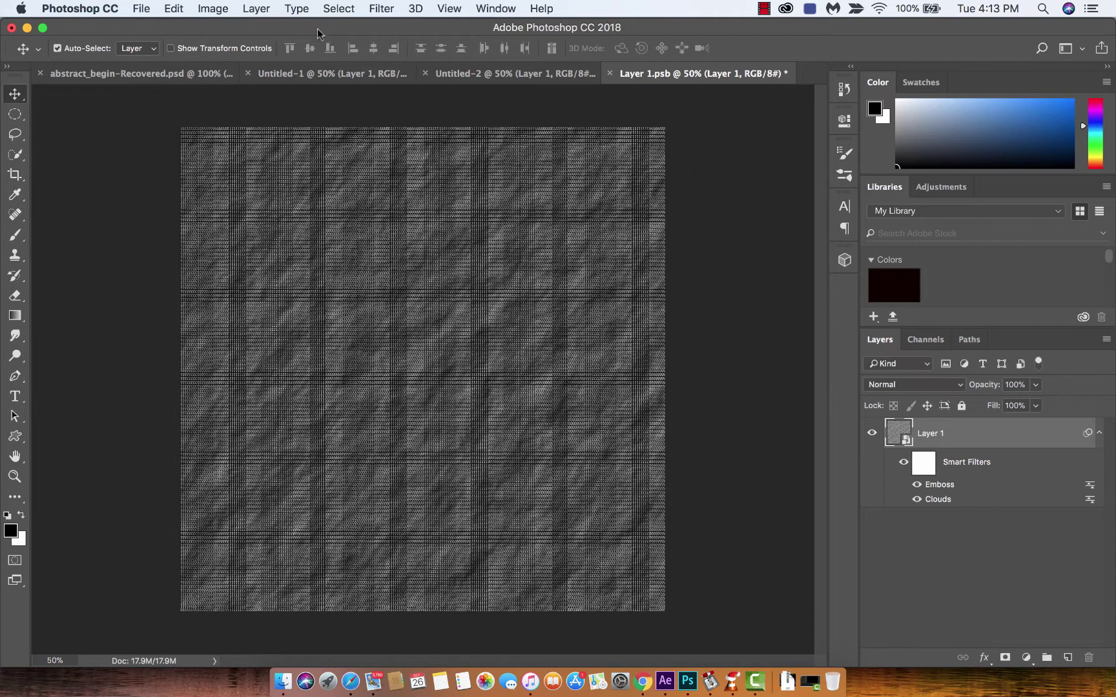
left_click(141, 8)
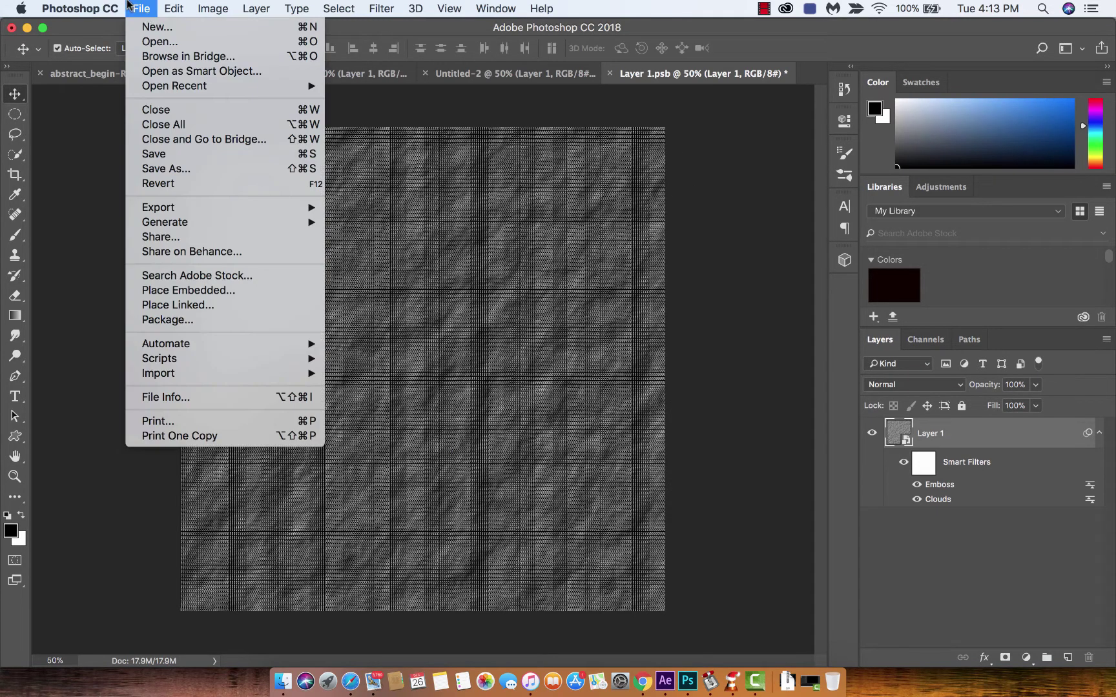
left_click(150, 159)
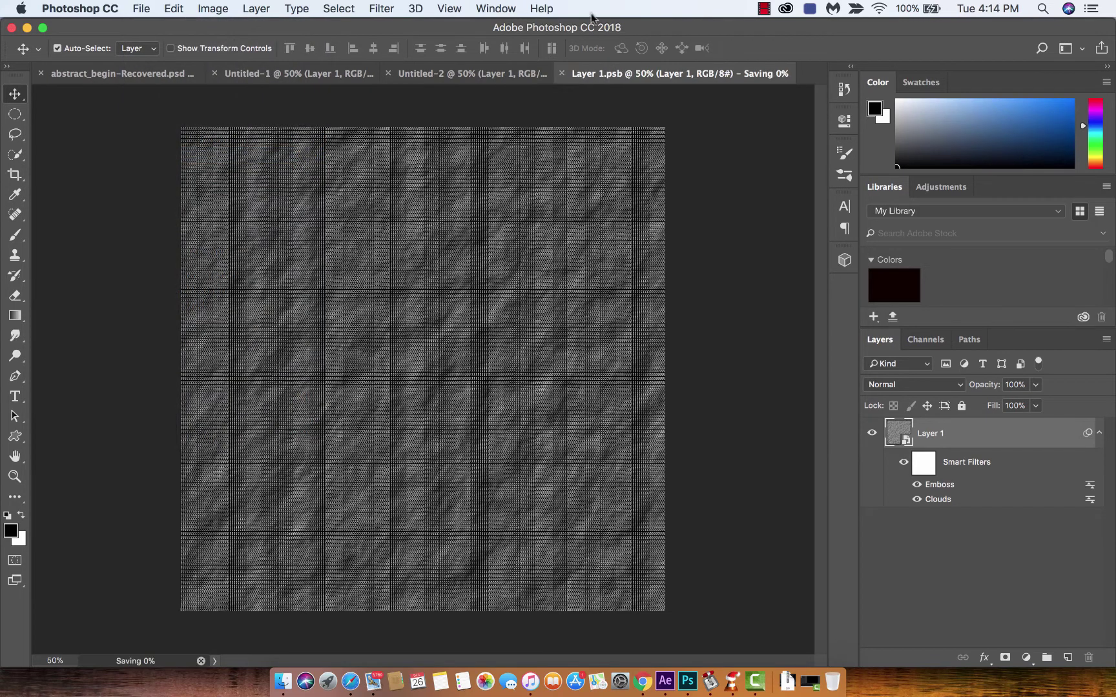
left_click(533, 73)
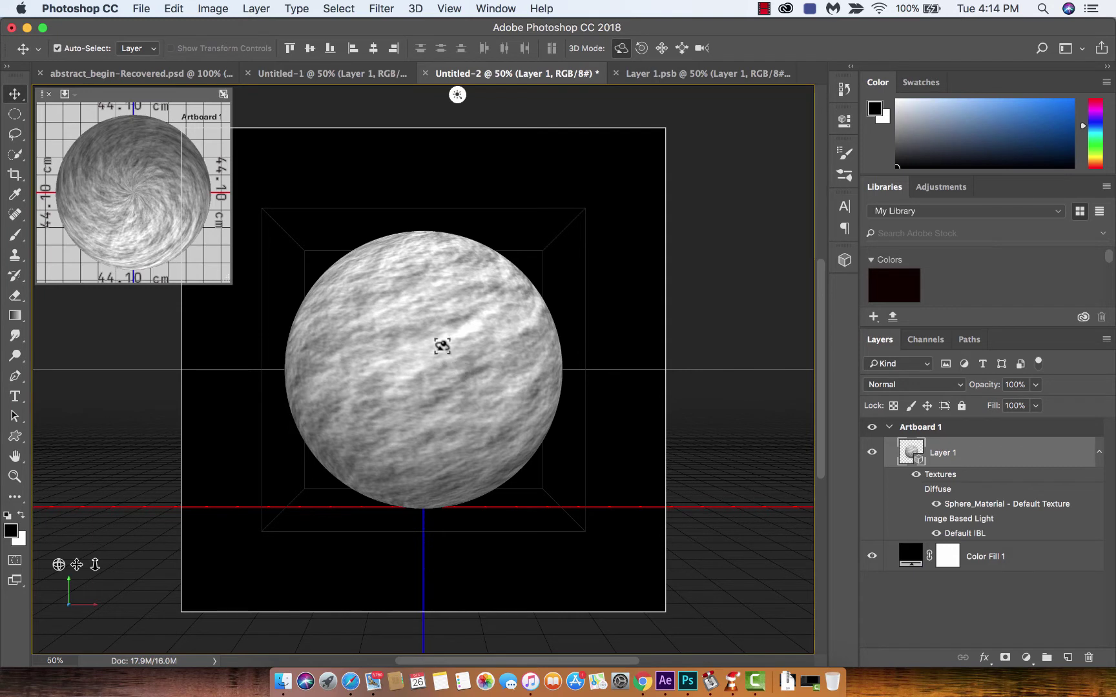
left_click(719, 75)
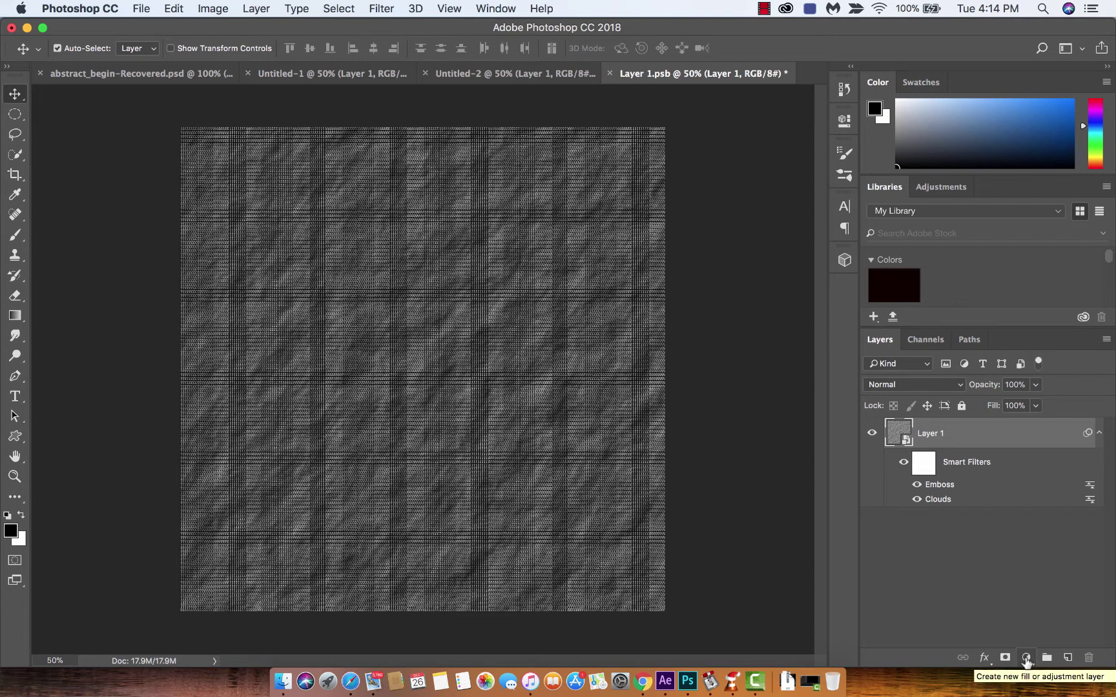
Add a red #d10606 Solid Color fill layer above Layer 1
left_click(1026, 659)
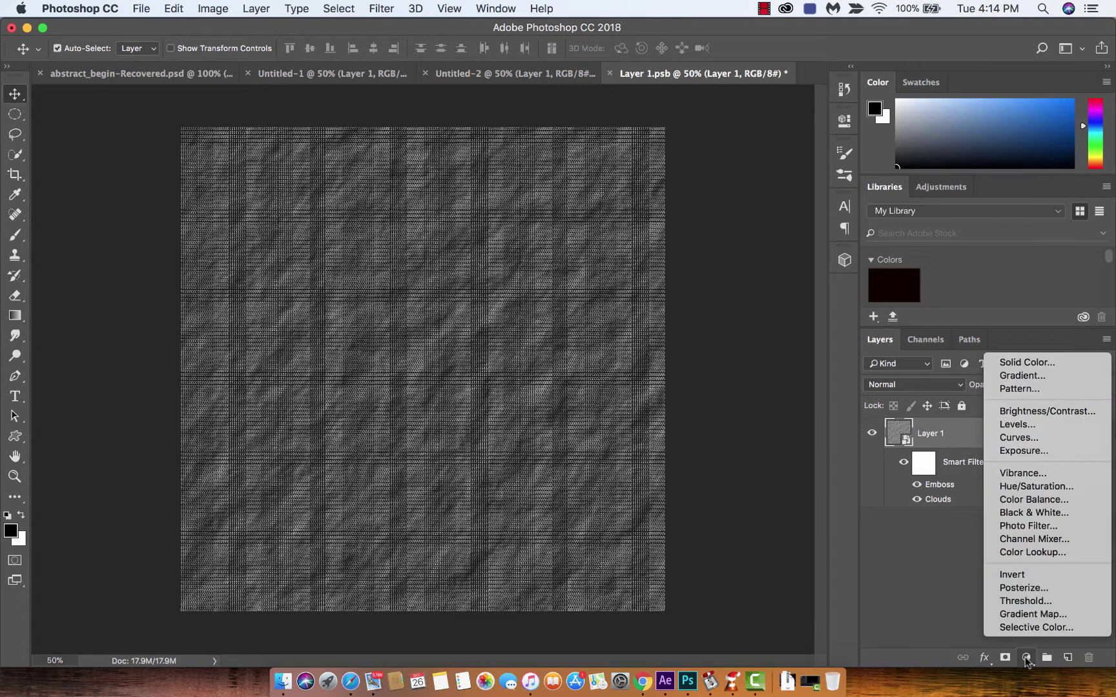
left_click(1051, 366)
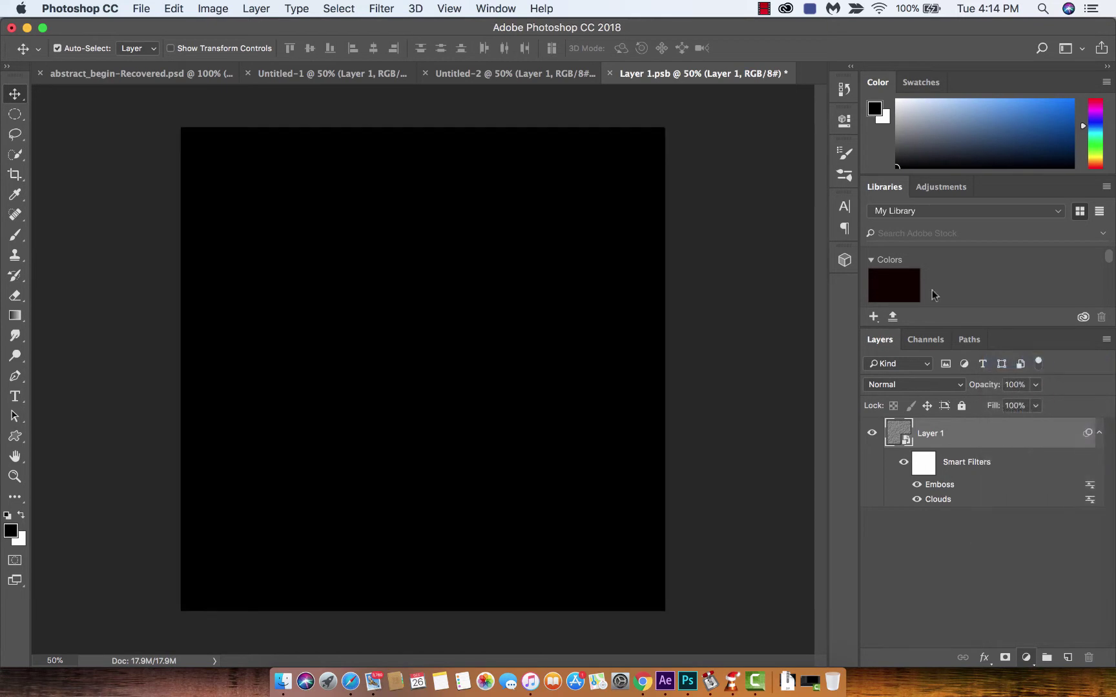
mouse_move(540, 225)
left_mouse_down()
mouse_move(557, 212)
mouse_move(550, 249)
left_mouse_up()
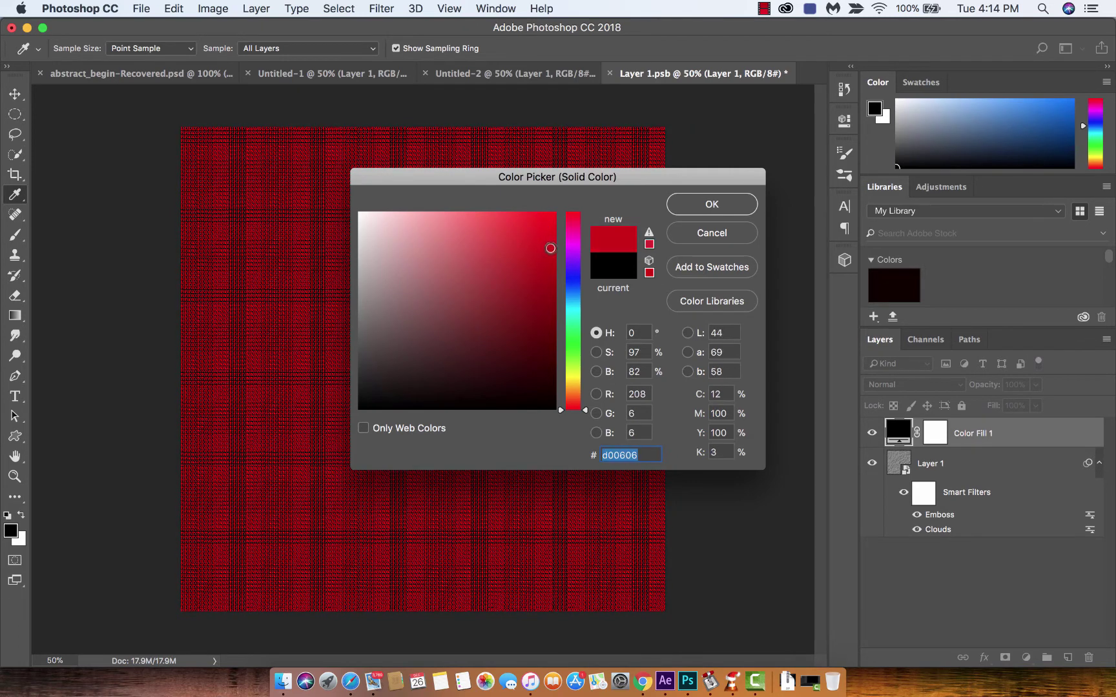
left_click(705, 208)
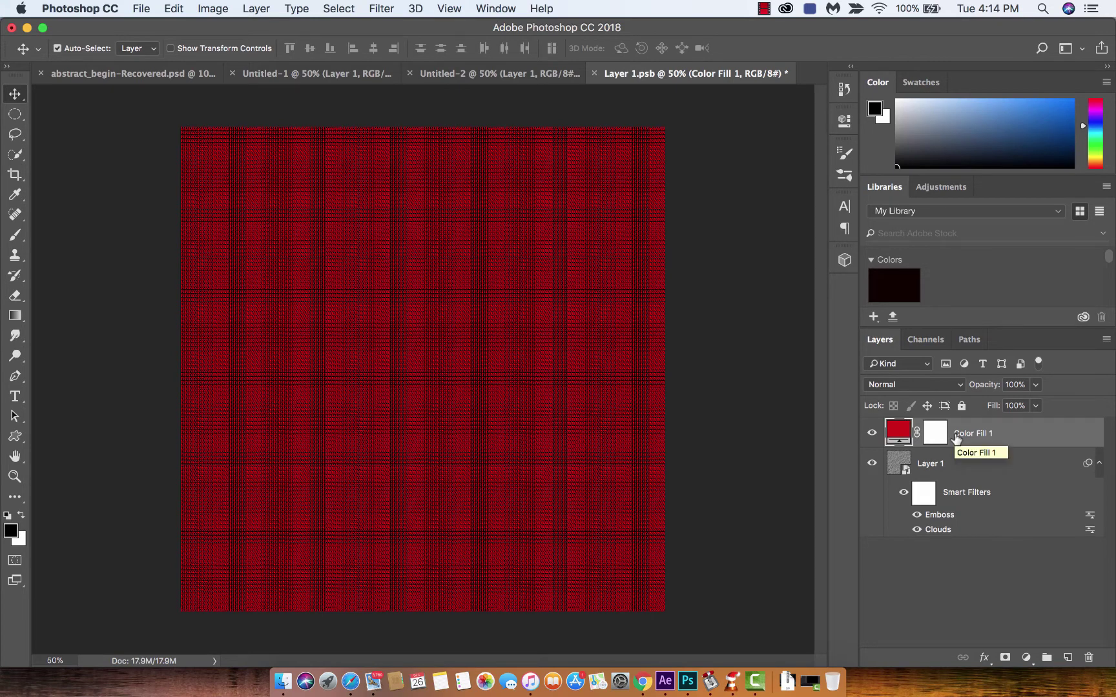
left_click(926, 387)
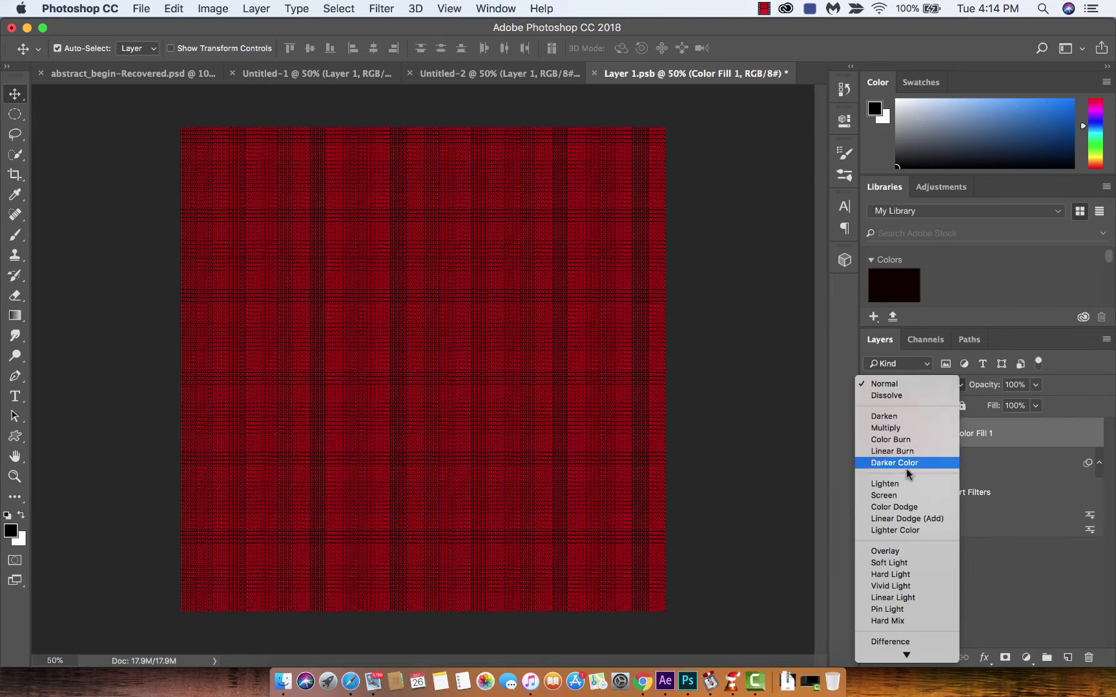
left_click(896, 551)
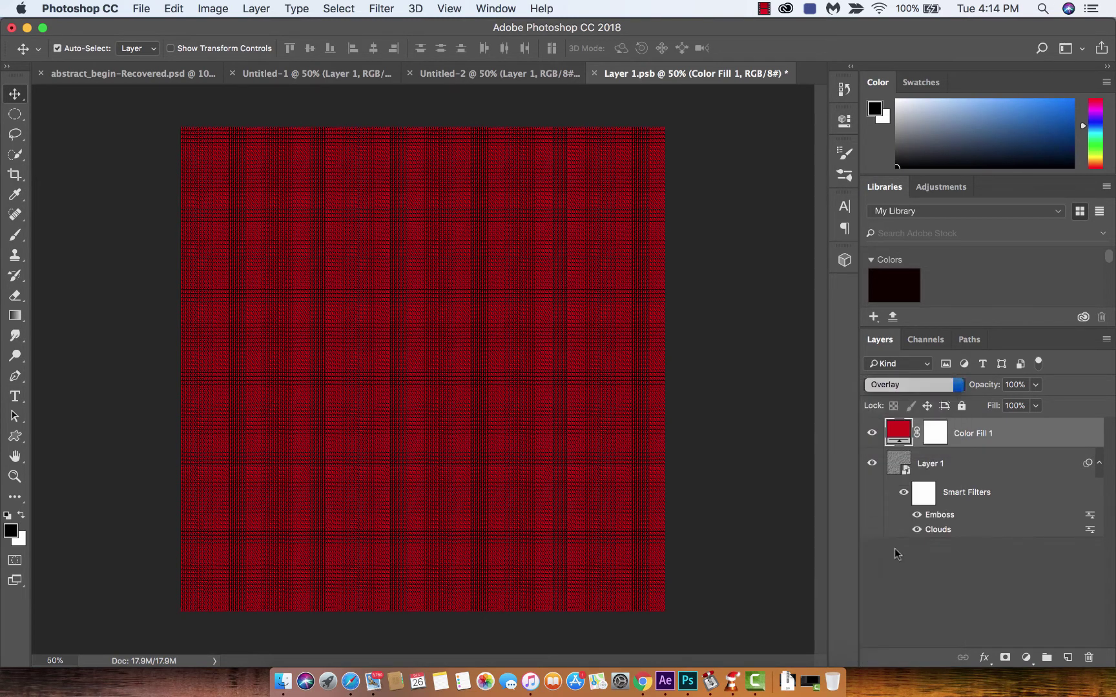
left_click(906, 387)
left_click(907, 400)
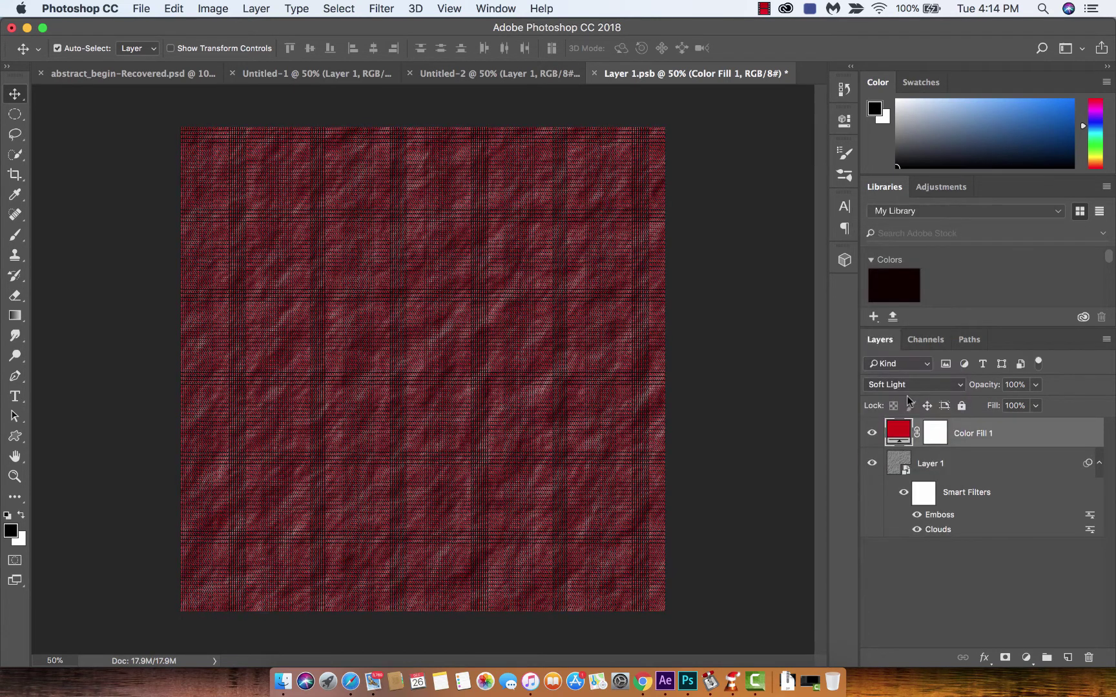
left_click(925, 382)
left_click(924, 390)
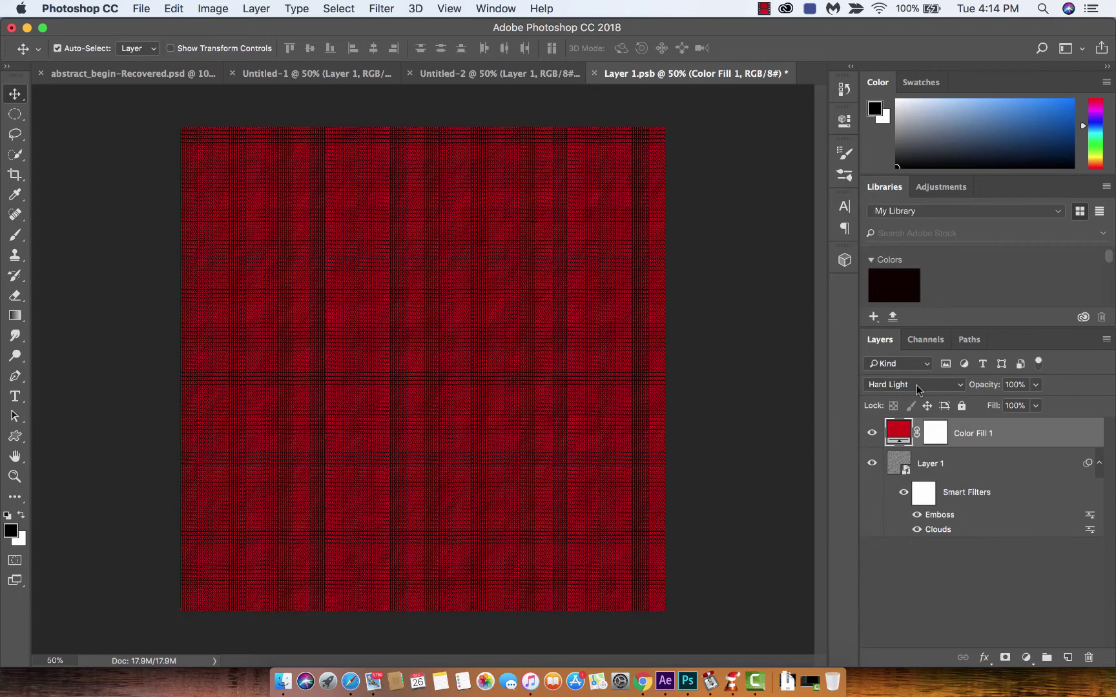
left_click(916, 384)
left_click(908, 408)
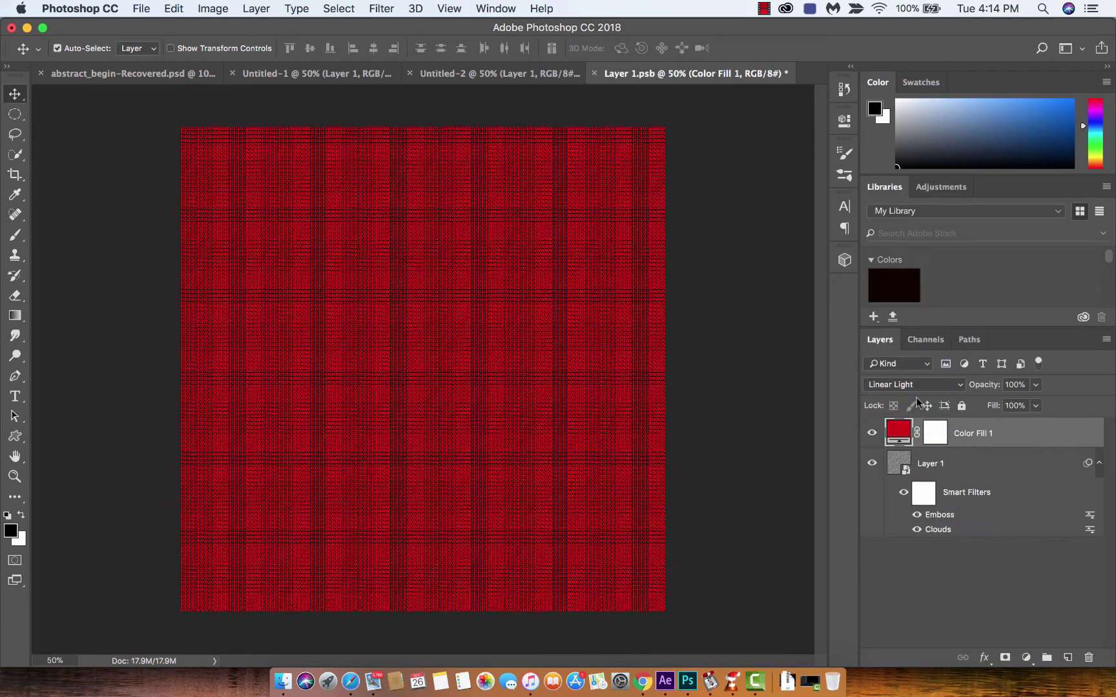
left_click(915, 385)
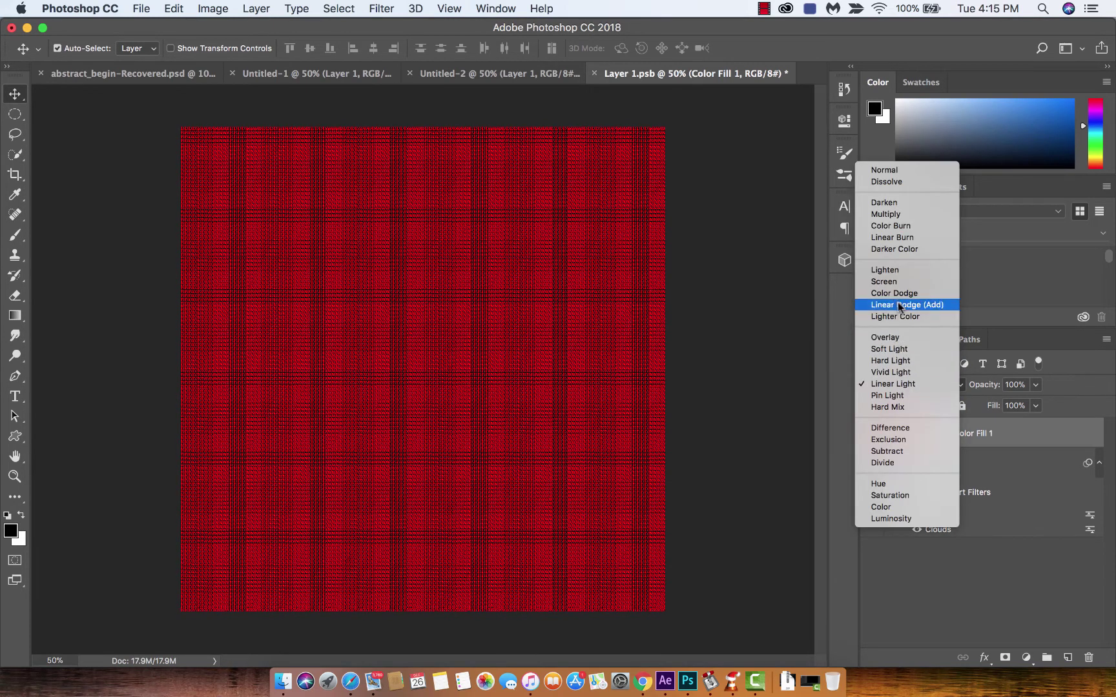
left_click(897, 270)
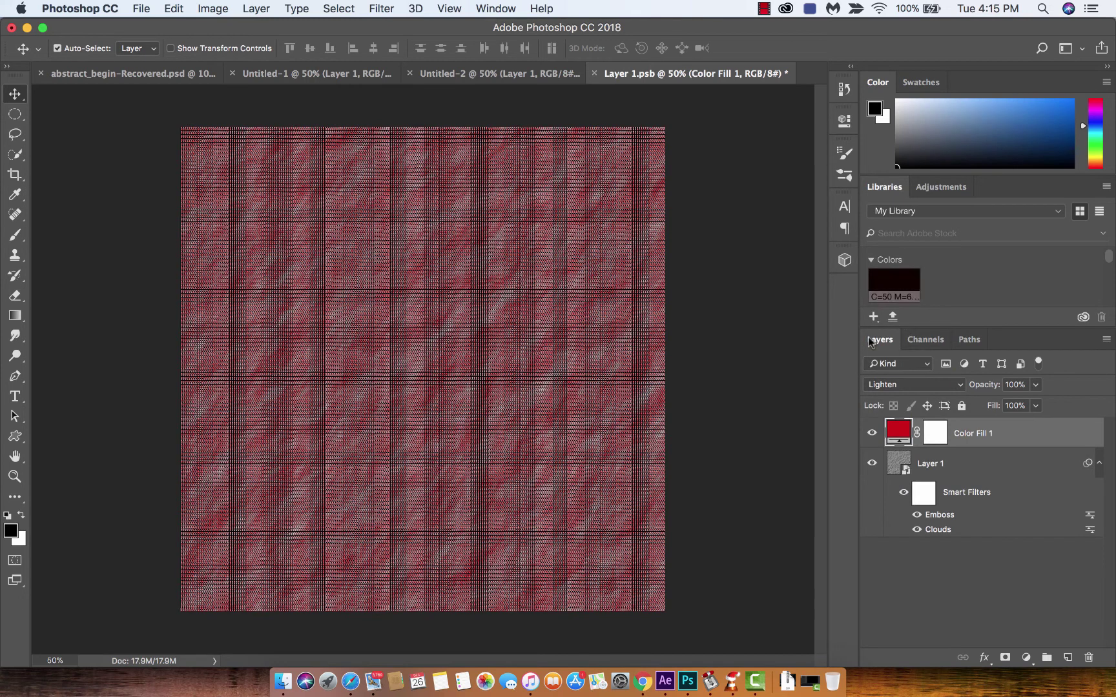
left_click(901, 385)
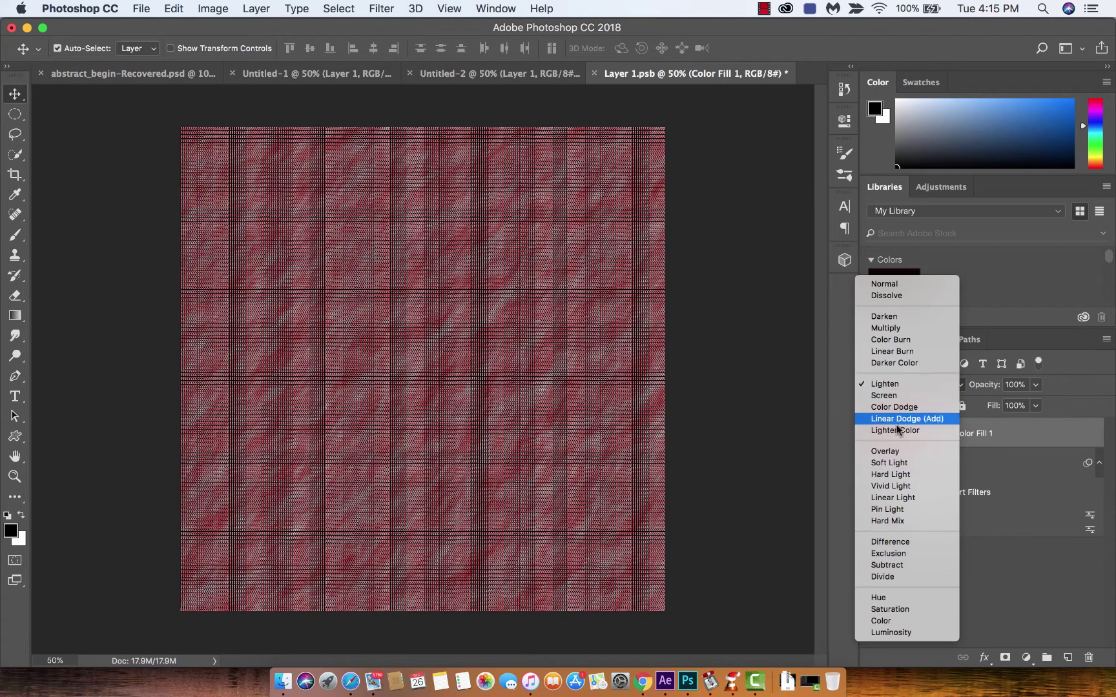
left_click(894, 463)
left_click(899, 386)
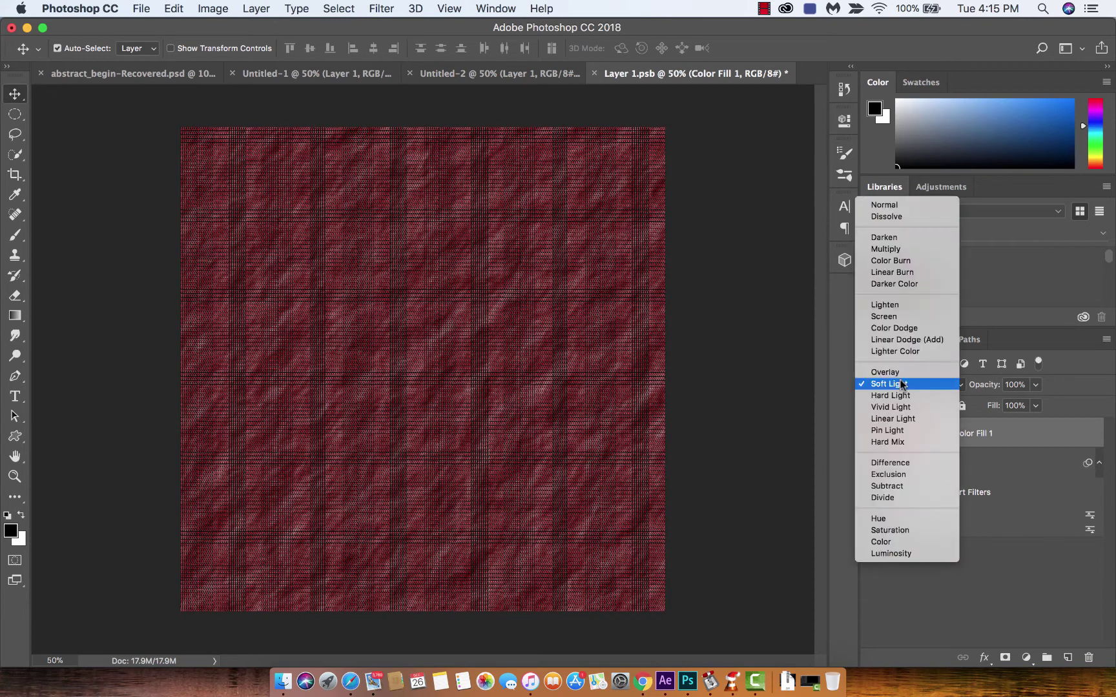
left_click(901, 372)
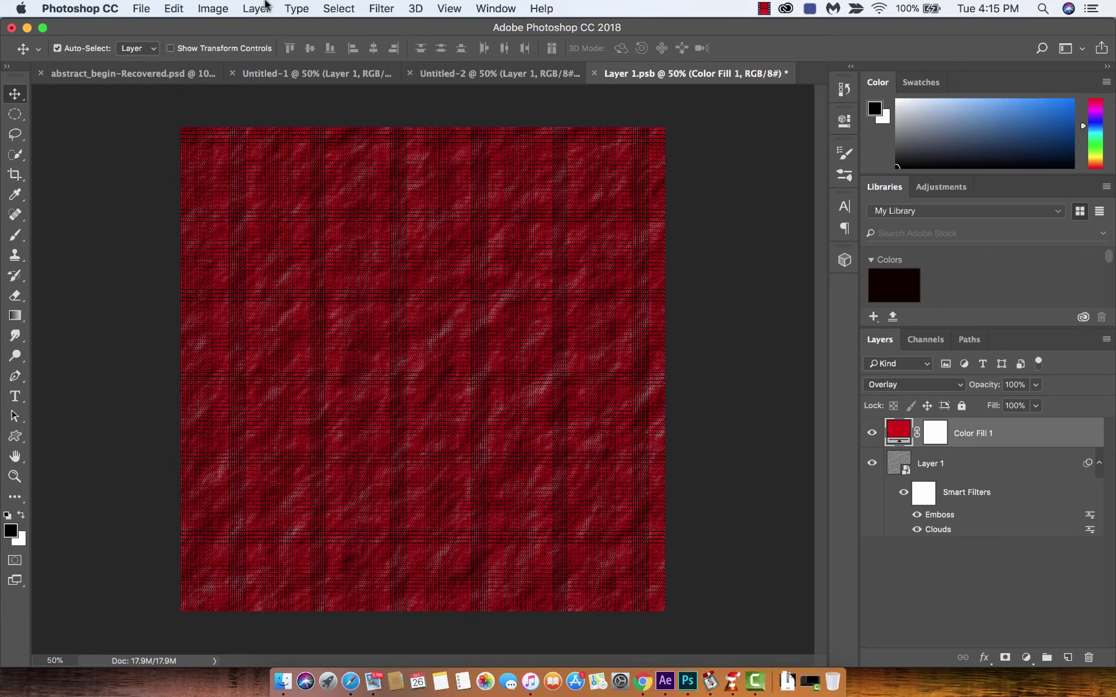
Save Layer 1.psb, view the red-textured sphere in Untitled-2, then return to Layer 1.psb
left_click(143, 7)
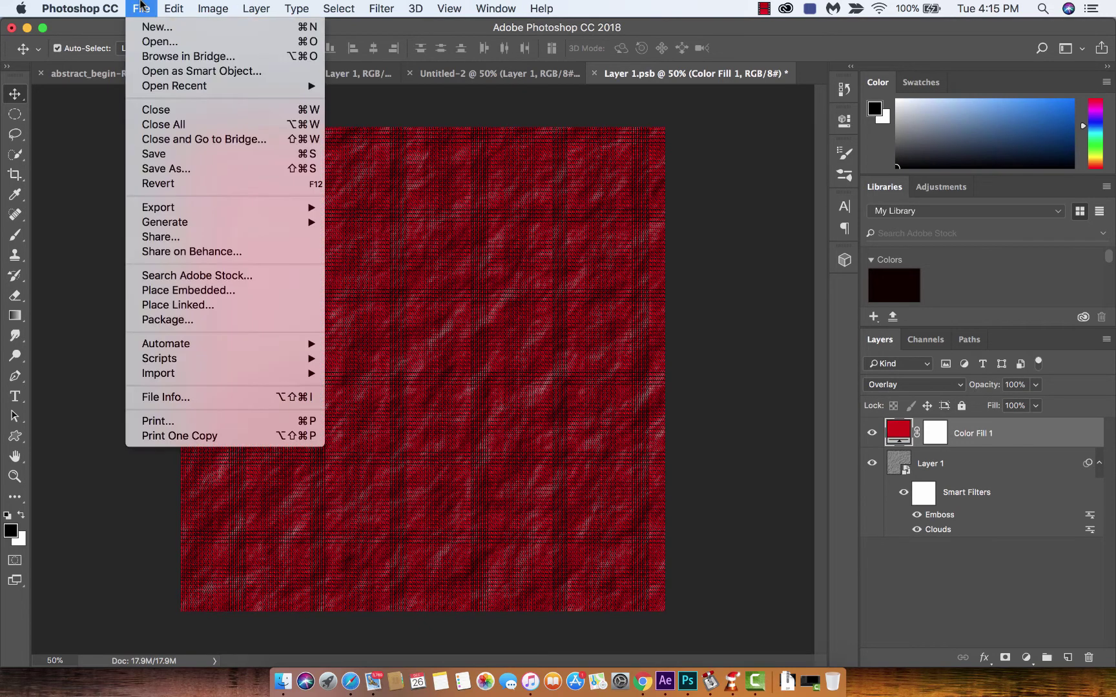
left_click(155, 155)
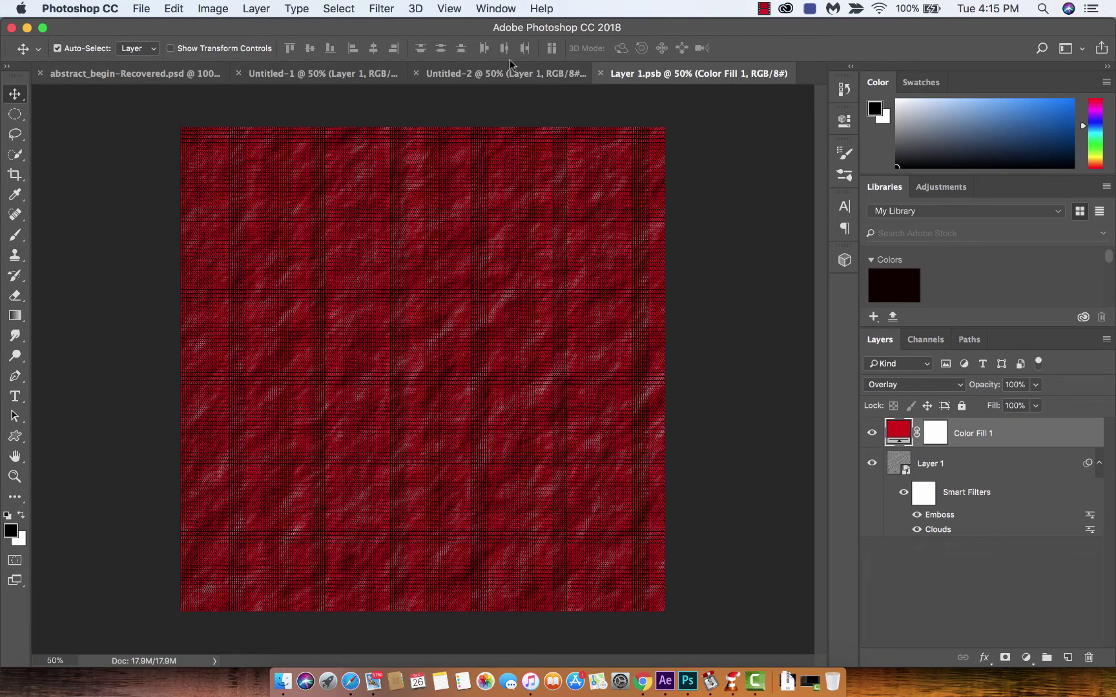
left_click(486, 74)
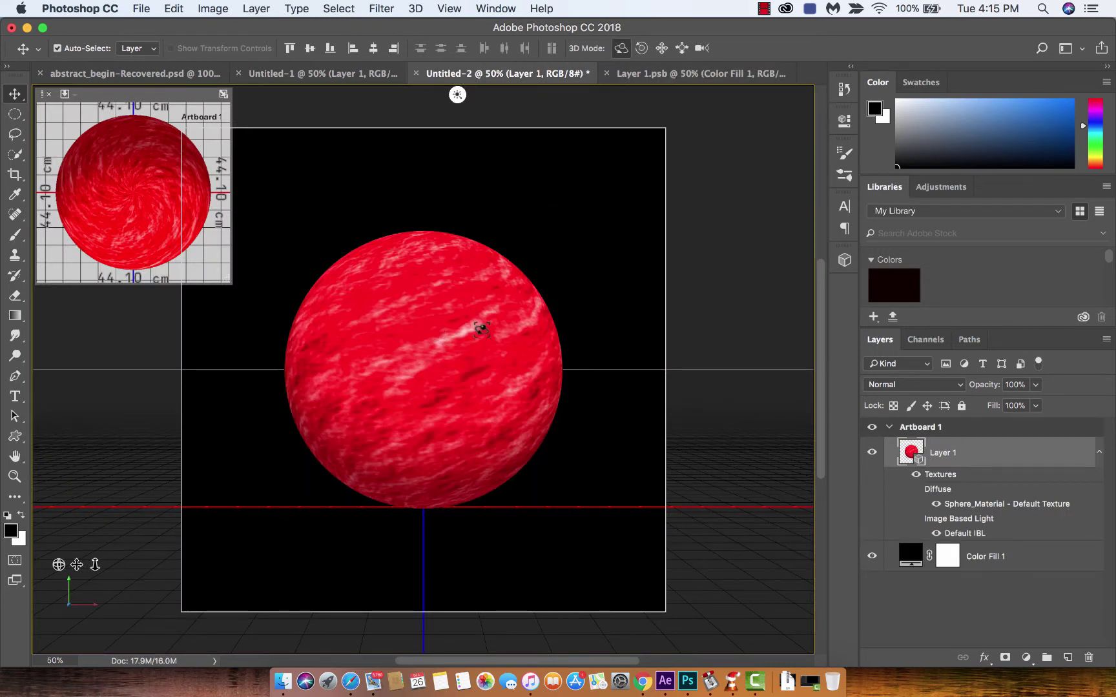
left_click(703, 74)
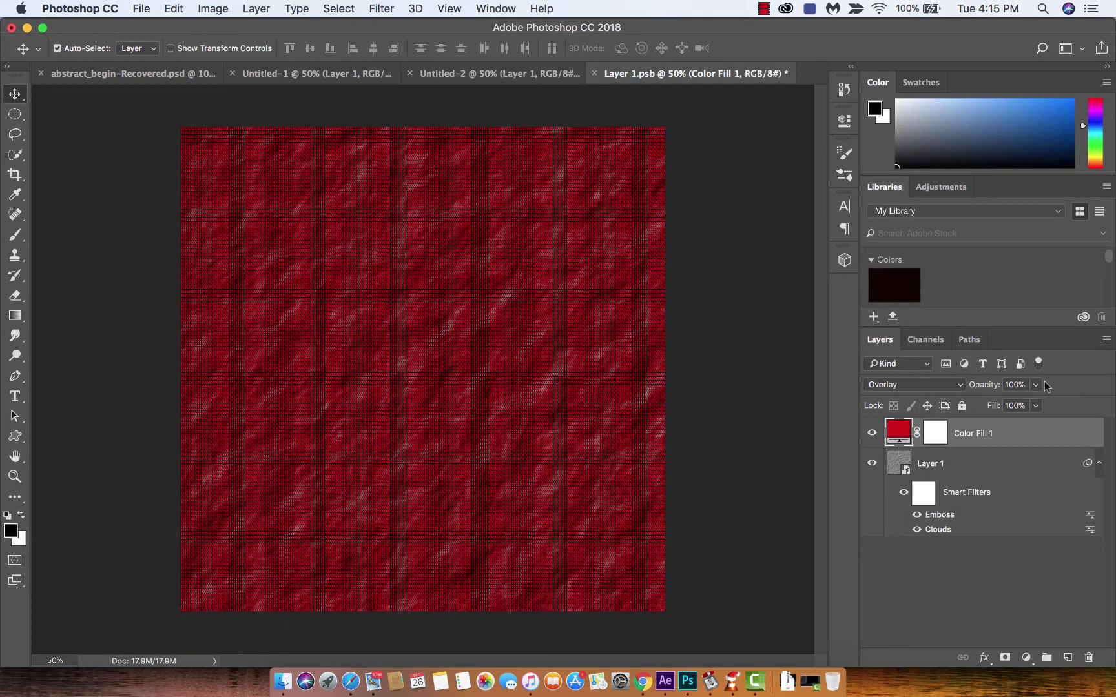
Set the red Color Fill 1 layer's opacity to 70% and go back to Untitled-2
left_click(1039, 384)
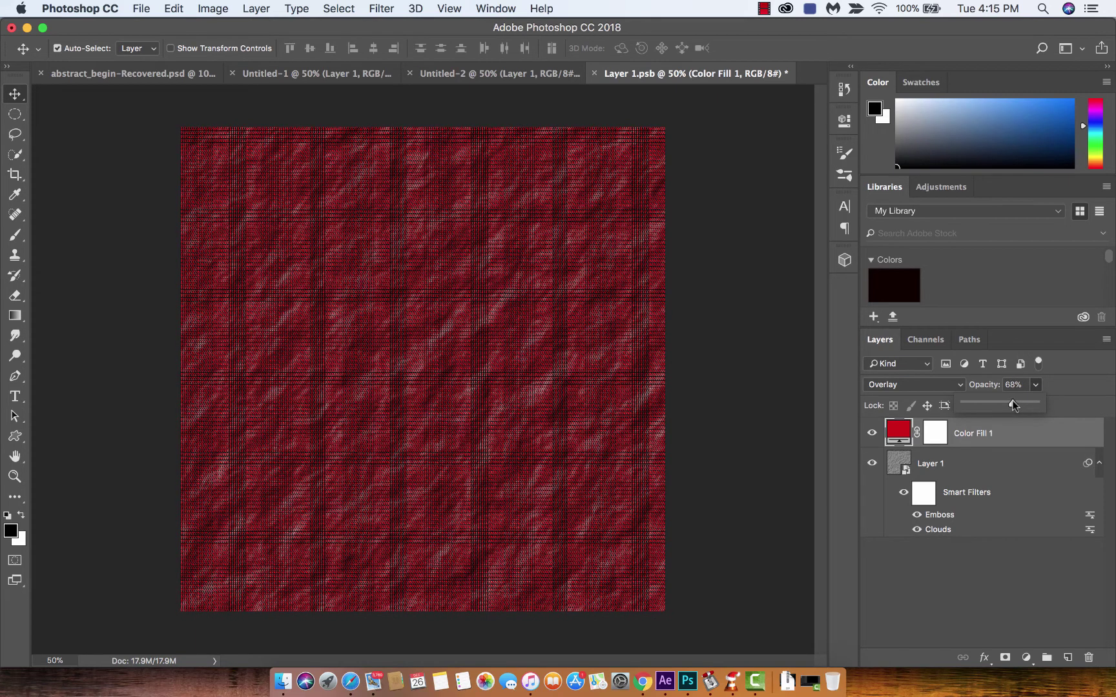
left_click(1056, 379)
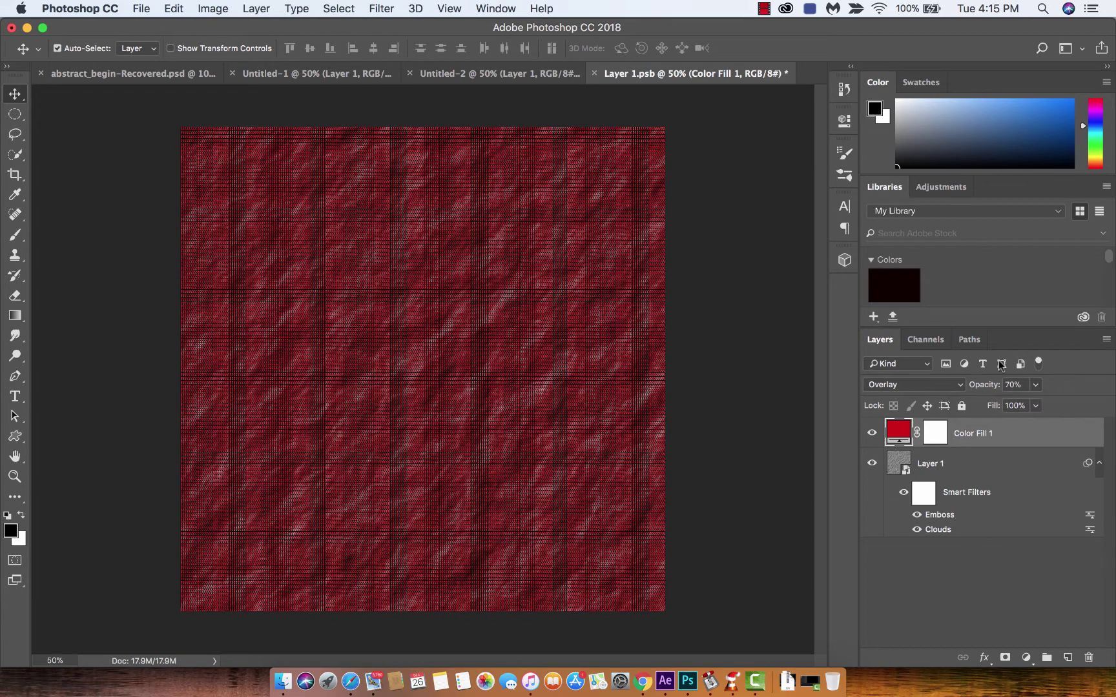
left_click(462, 74)
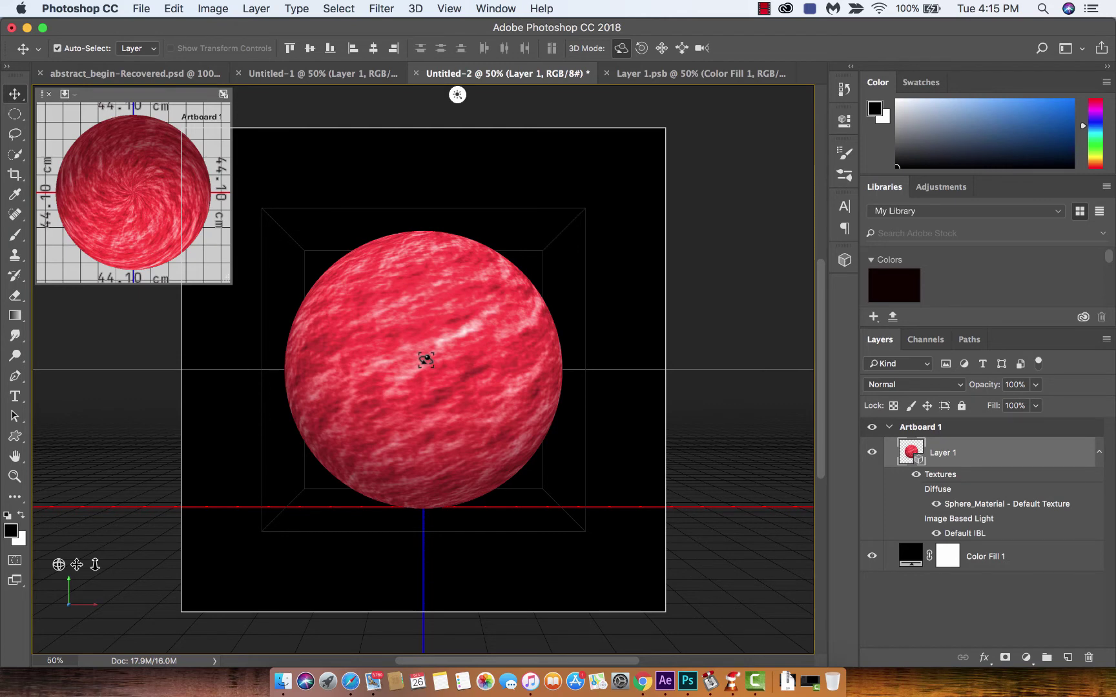
Push the sphere back along Z to shrink it and move it into the artboard's upper right
left_click(420, 354)
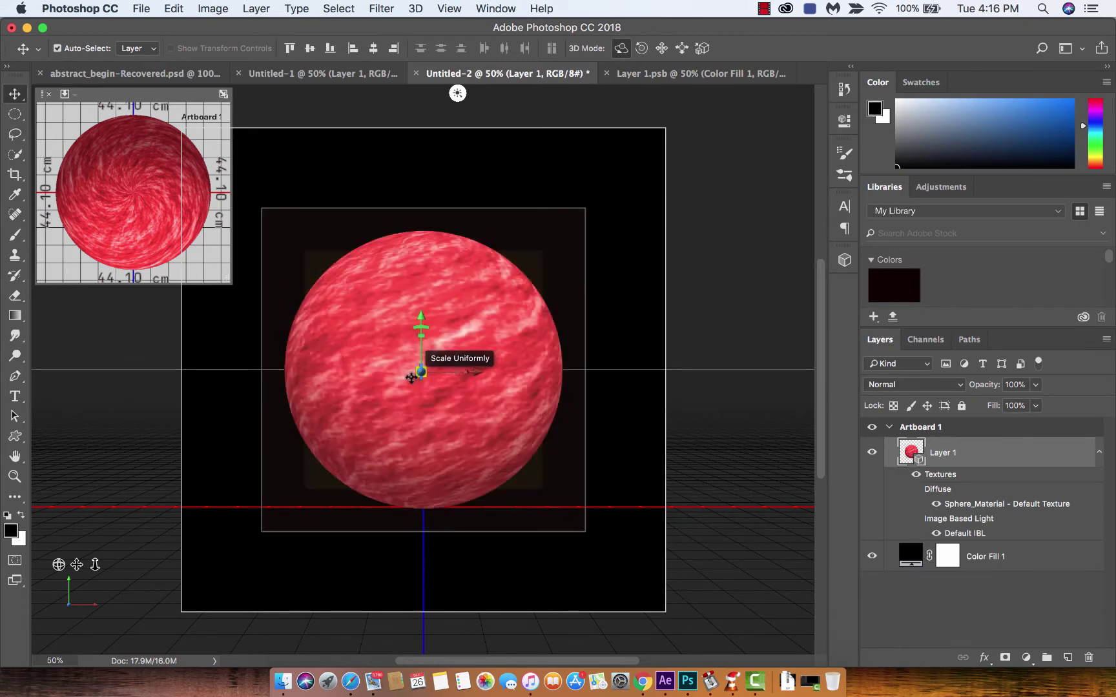
left_click_drag(410, 379, 962, 5)
left_click_drag(421, 317, 410, 193)
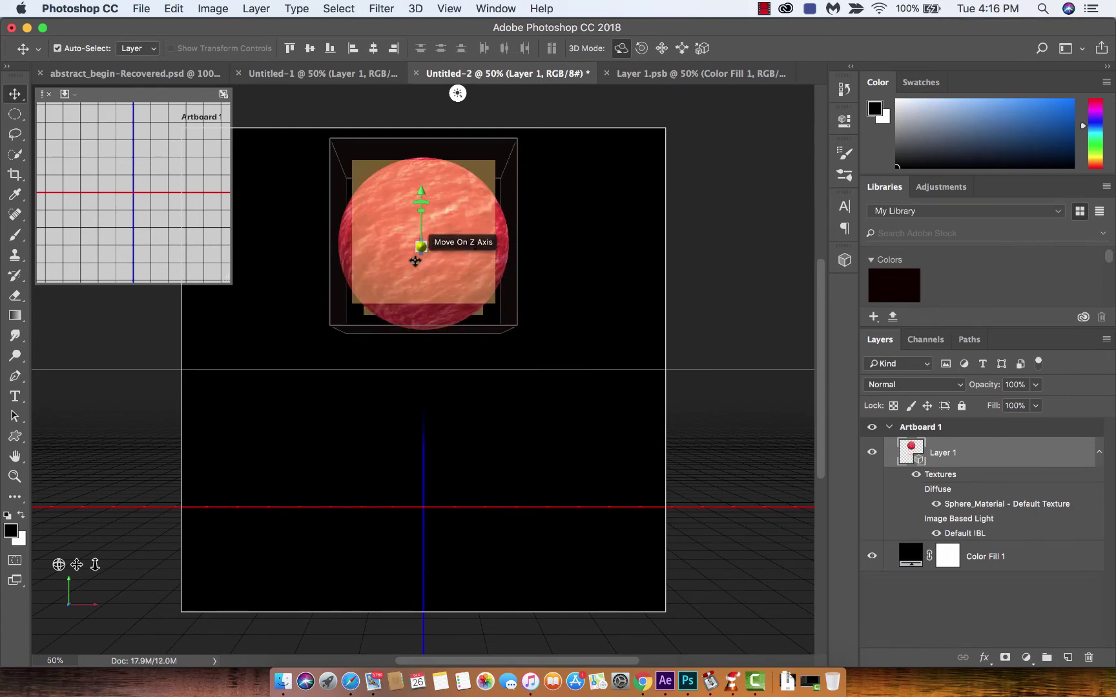
left_click_drag(411, 255, 605, 268)
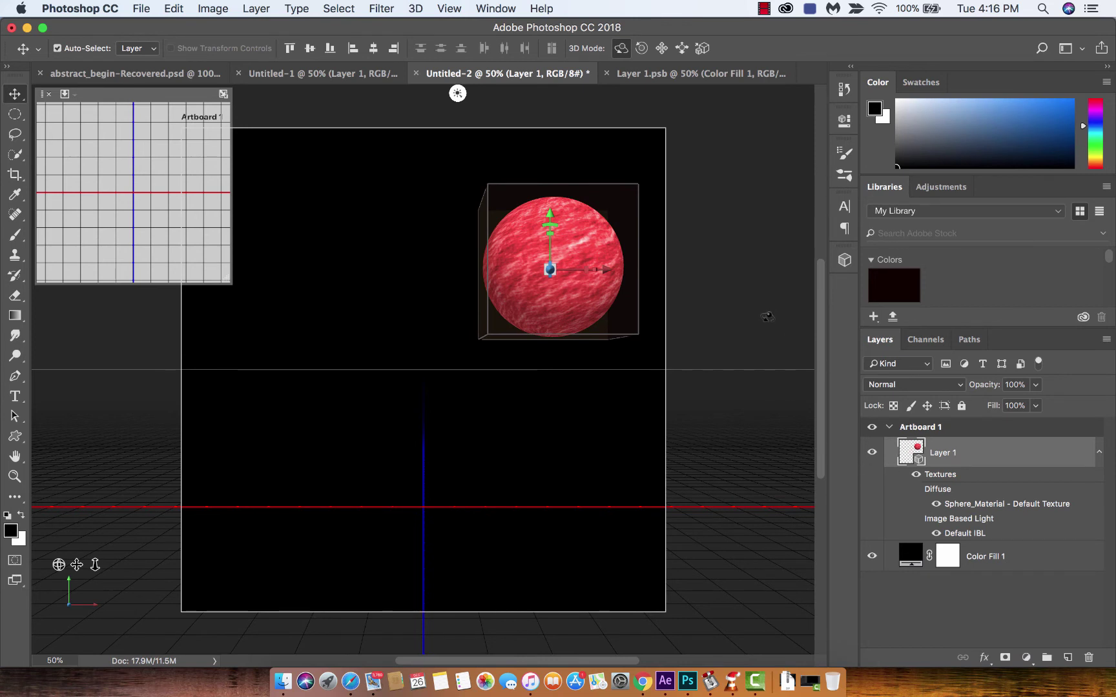
key("h")
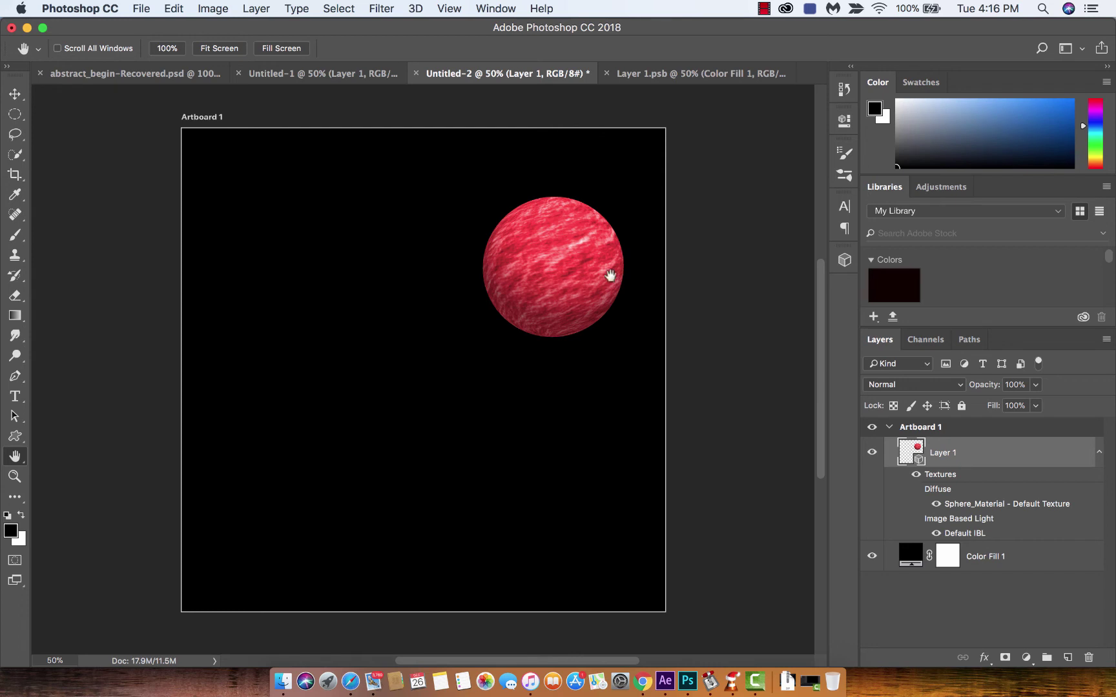
left_click(962, 479)
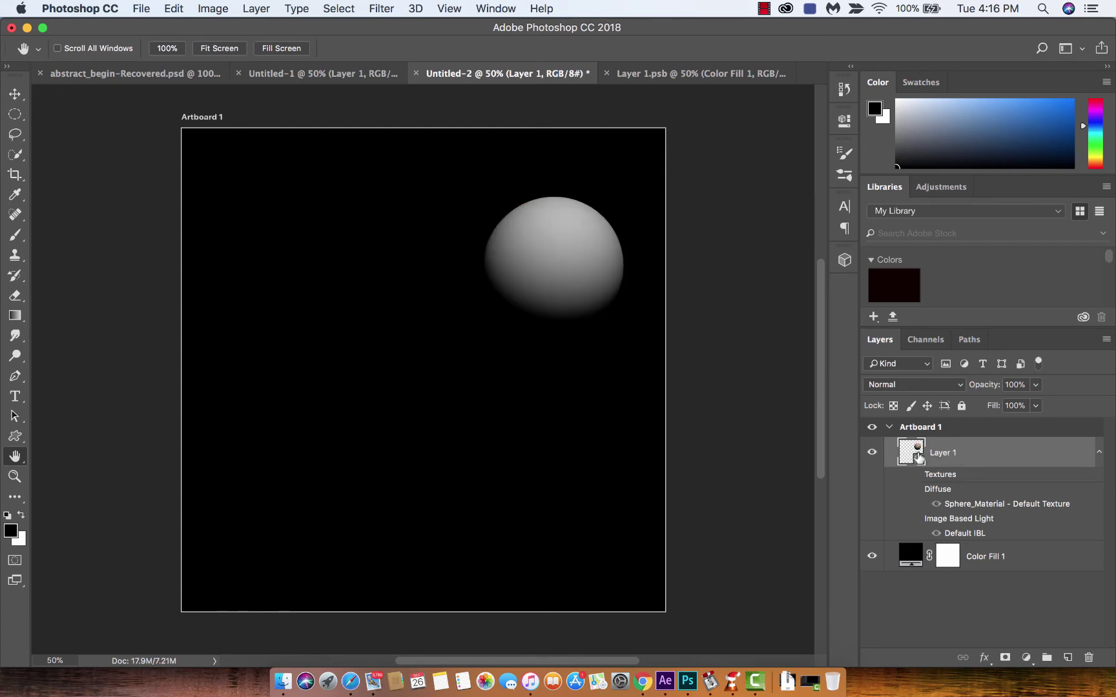
key("super+z")
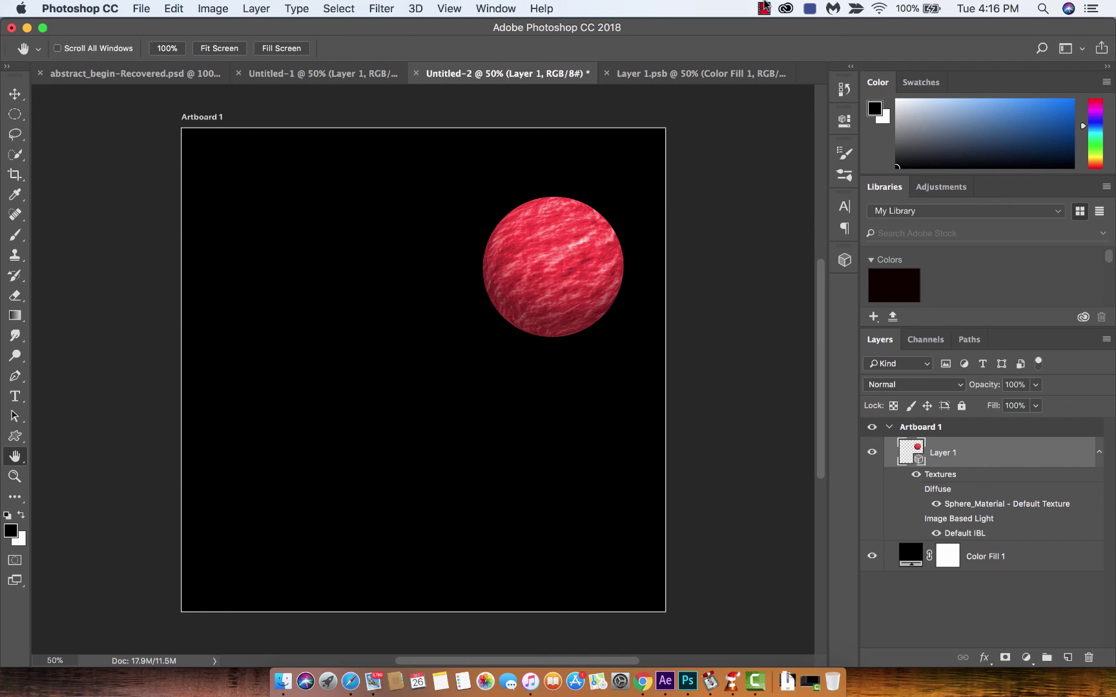
left_click(763, 7)
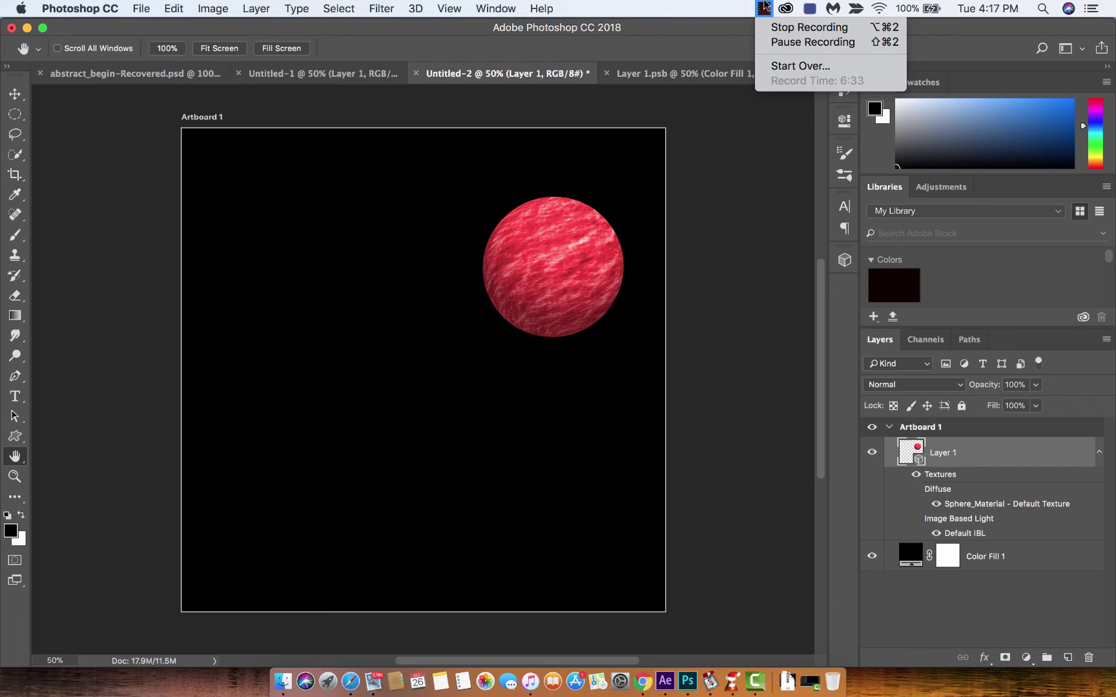